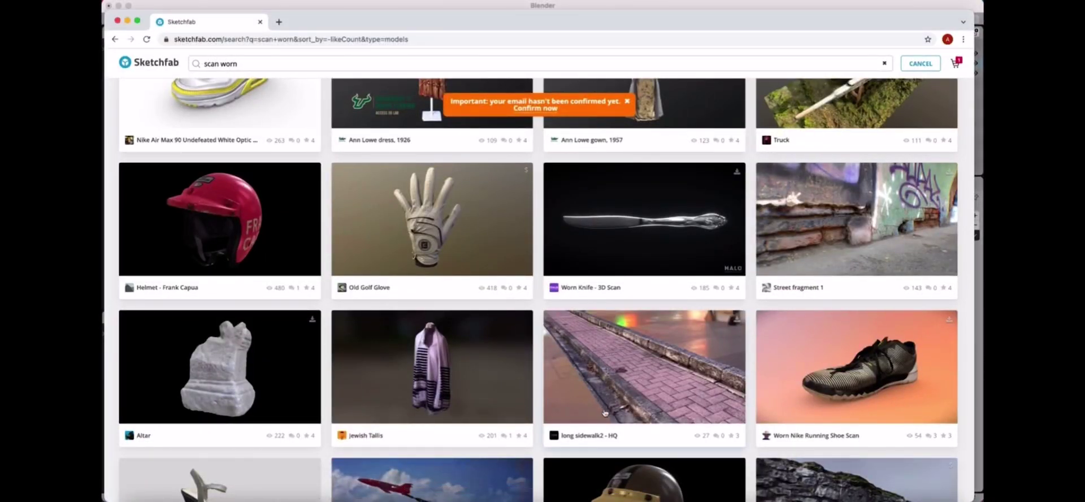
- Open the long sidewalk2 - HQ scan on Sketchfab and inspect its wireframe and triangle count
left_click(604, 412)
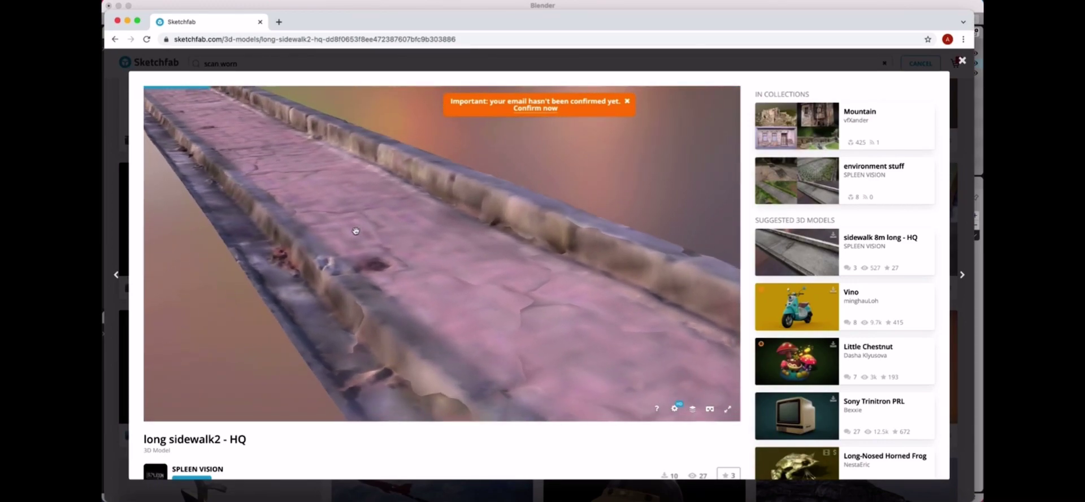
mouse_move(356, 239)
left_mouse_down()
mouse_move(426, 249)
mouse_move(422, 261)
mouse_move(465, 250)
mouse_move(455, 249)
left_mouse_up()
key("i")
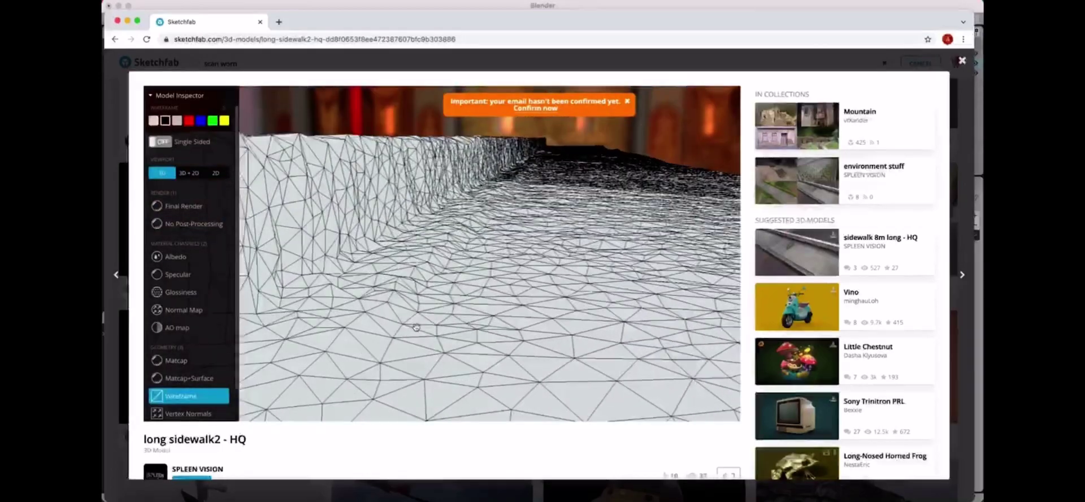
scroll(416, 328, "down", 10)
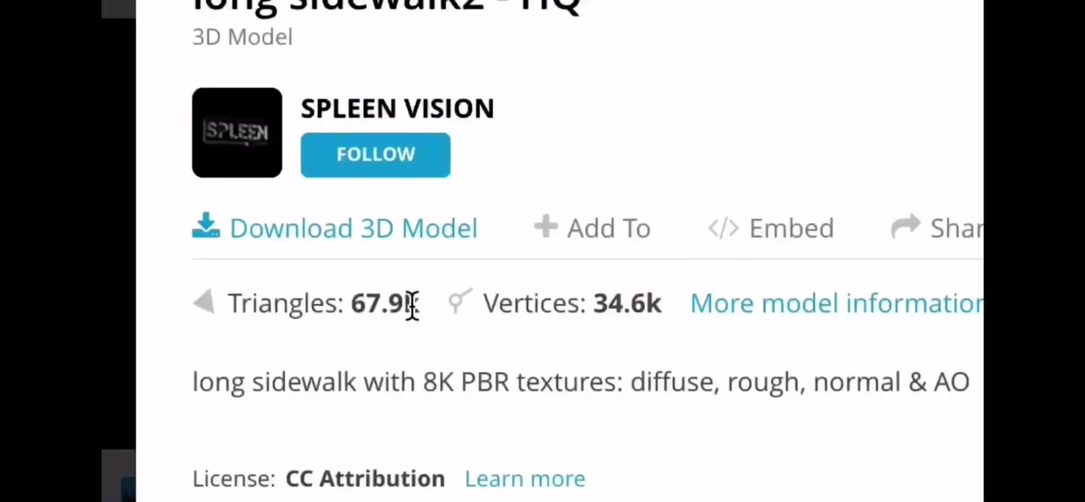
left_click_drag(412, 305, 349, 303)
- Get the model's download and open sidewalk2.zip from the source folder of long-sidewalk2-hq
scroll(831, 373, "down", 1)
left_click(339, 209)
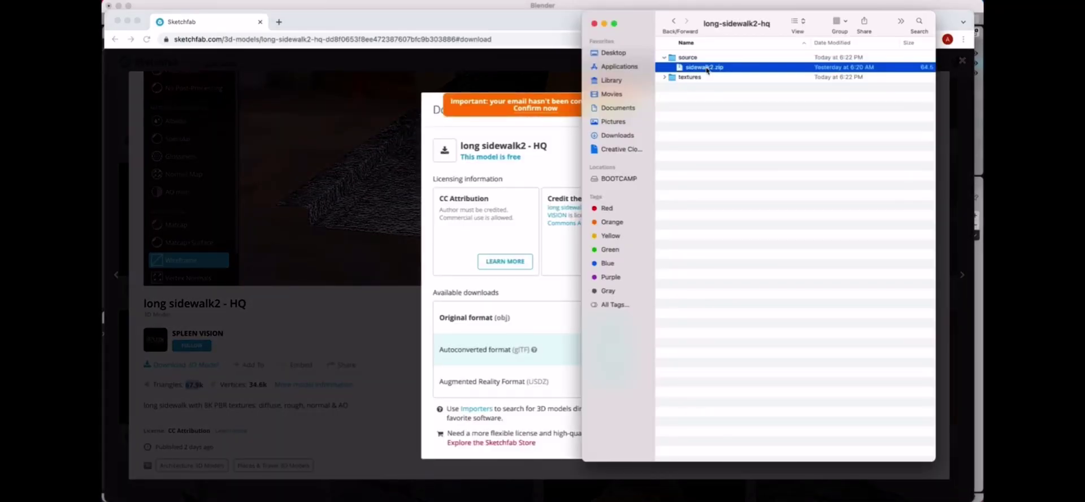
double_click(687, 68)
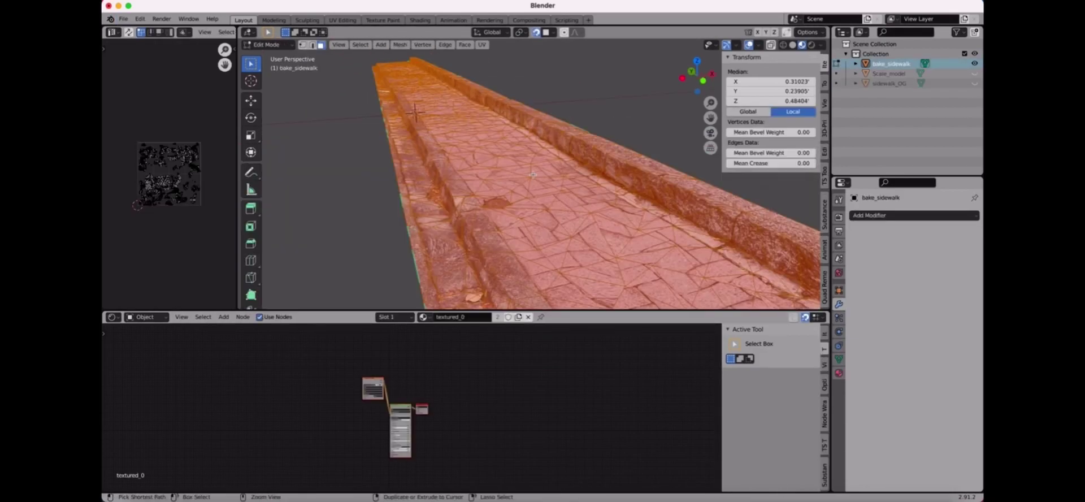
- Switch to Blender, save the scene as sidewalk.blend and delete the bake_sidewalk object
key("super+s")
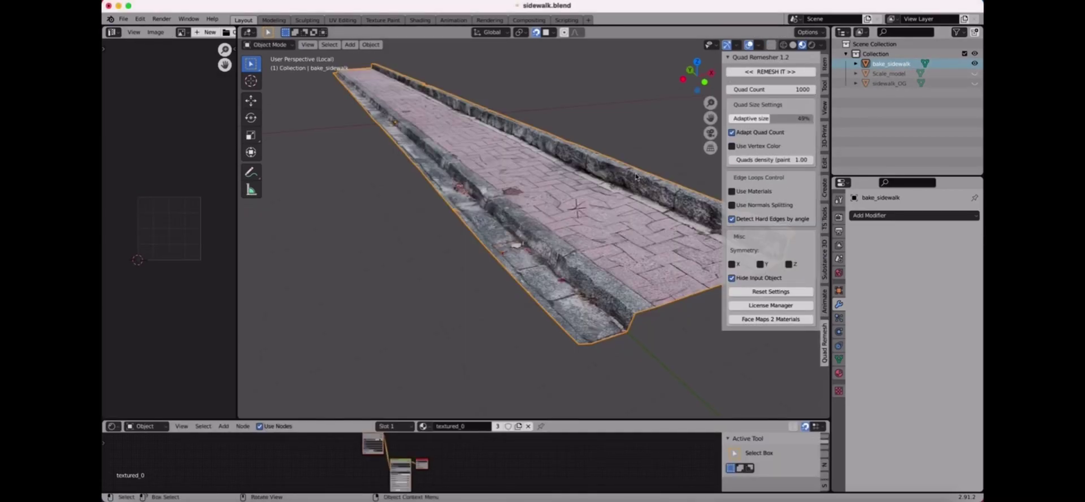
key("Delete")
- Add a plane mesh on the scan's brick paving and scale it to the paving's width
key("shift+a")
mouse_move(588, 229)
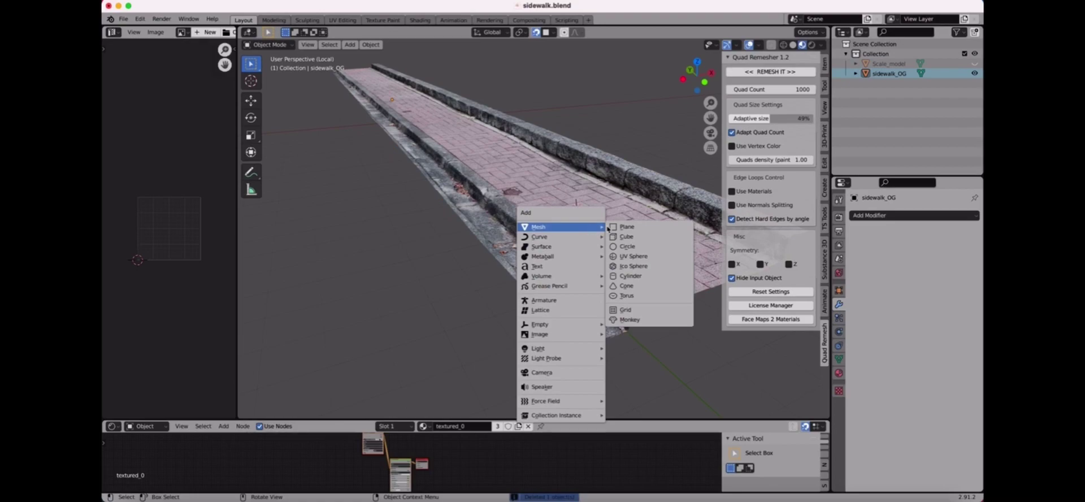
left_click(624, 228)
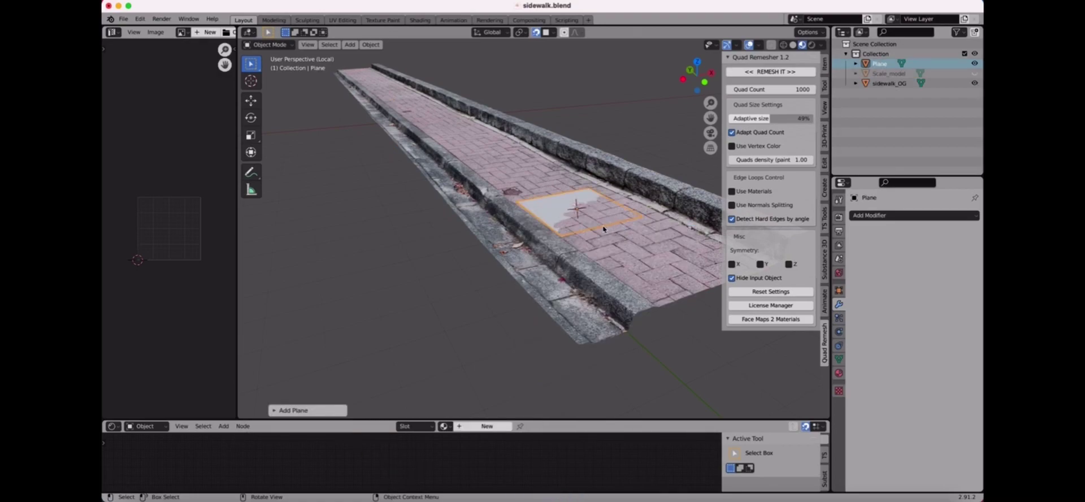
key("s")
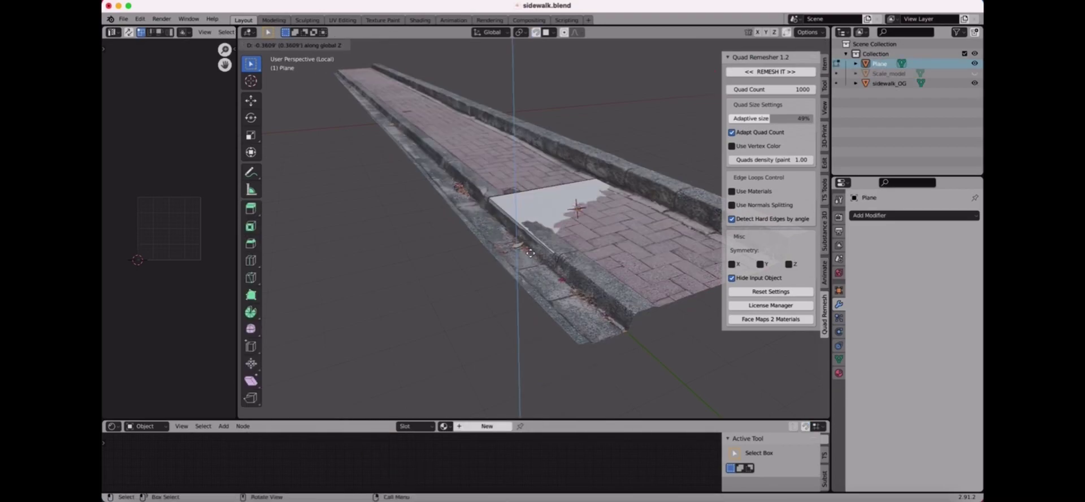
- Extrude the plane's curb-side edge down and outward to form the curb face and gutter, adjusting both along X and Z to fit the scan
left_click(530, 253)
key("g")
key("x")
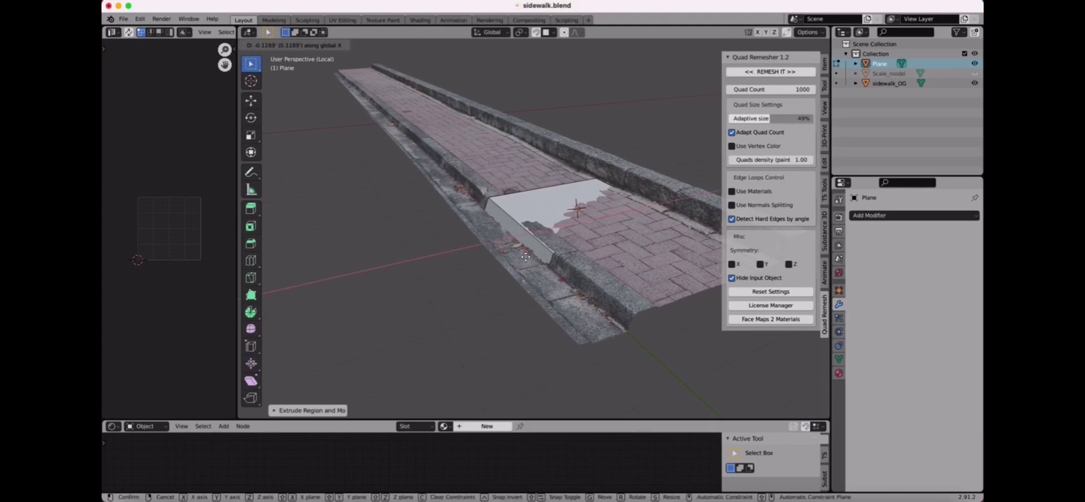
left_click(487, 274)
key("g")
key("z")
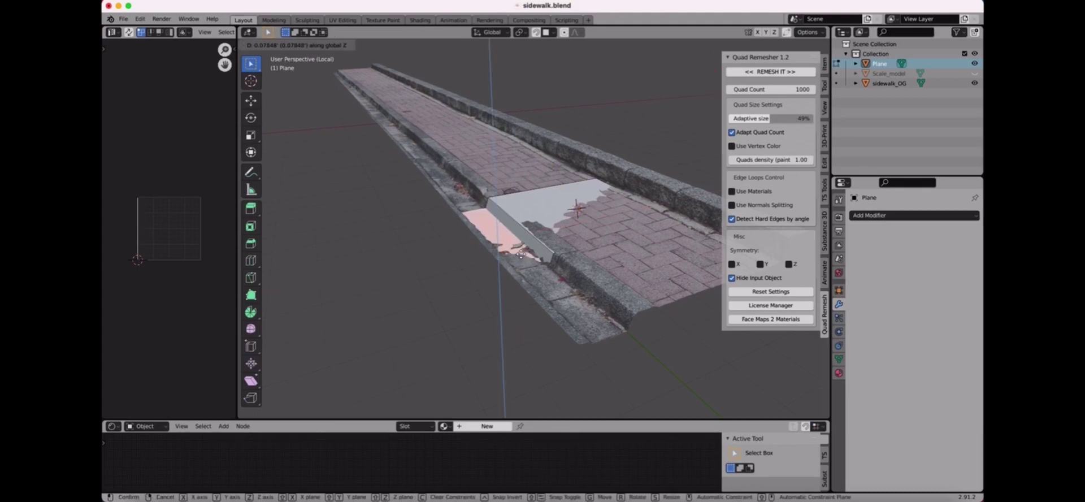
left_click(521, 253)
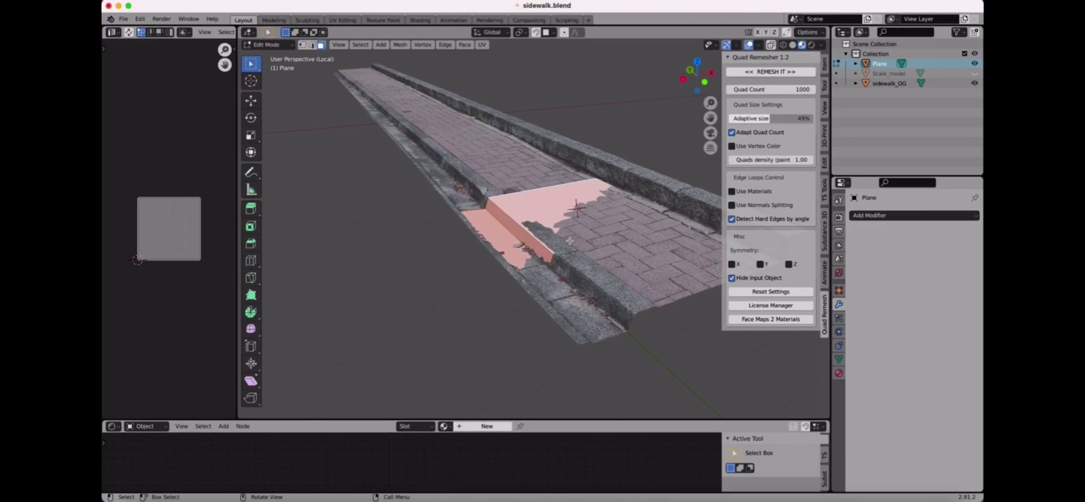
- Scale the mesh along Y towards the sidewalk's full length and extrude its opposite edge up the wall and across the wall's top
key("s")
key("y")
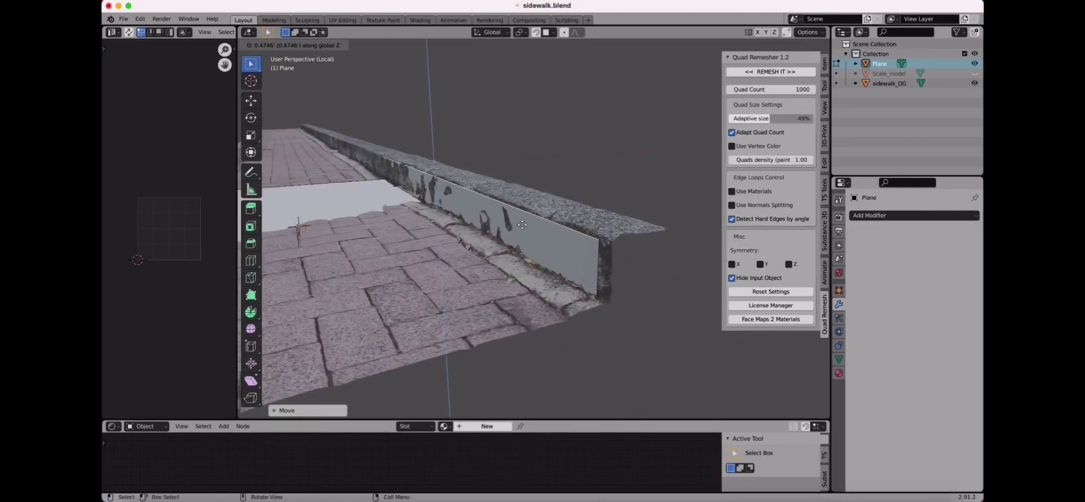
key("e")
key("x")
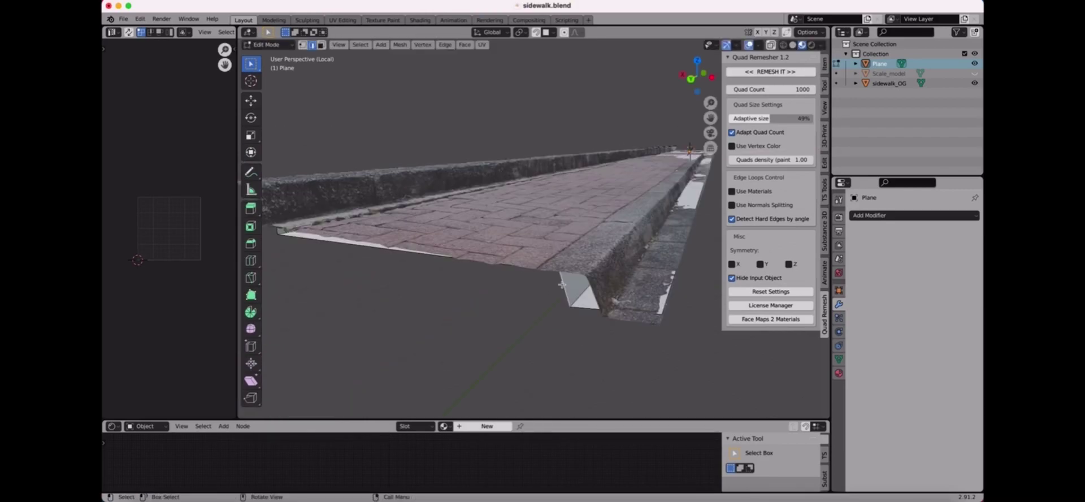
- Move the mesh's curb and wall edges along X and Z to match the scan, and save the file
key("g")
key("x")
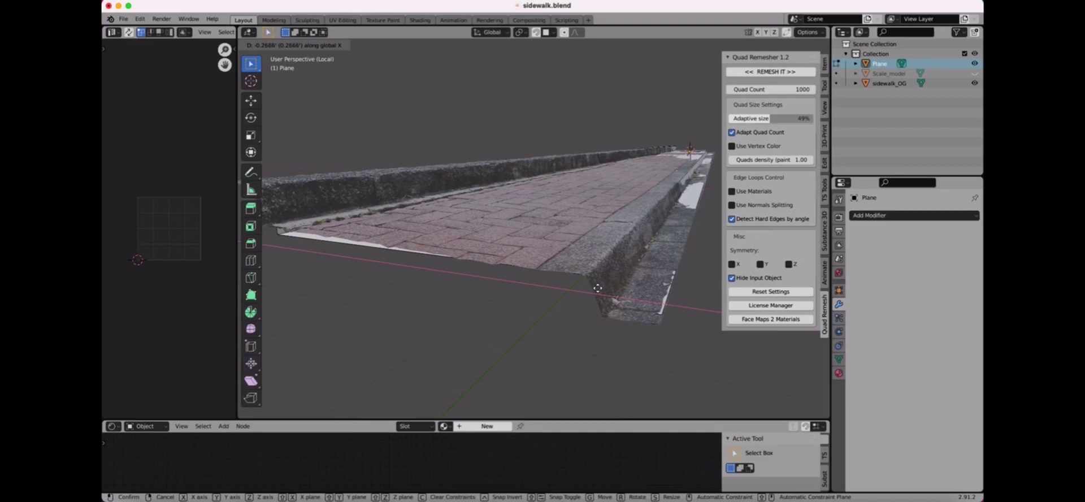
key("z")
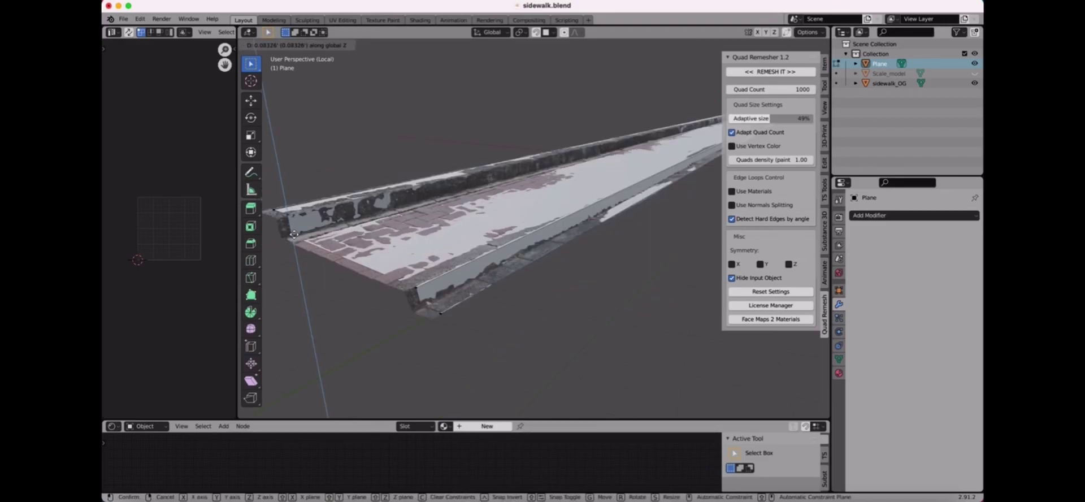
left_click(294, 233)
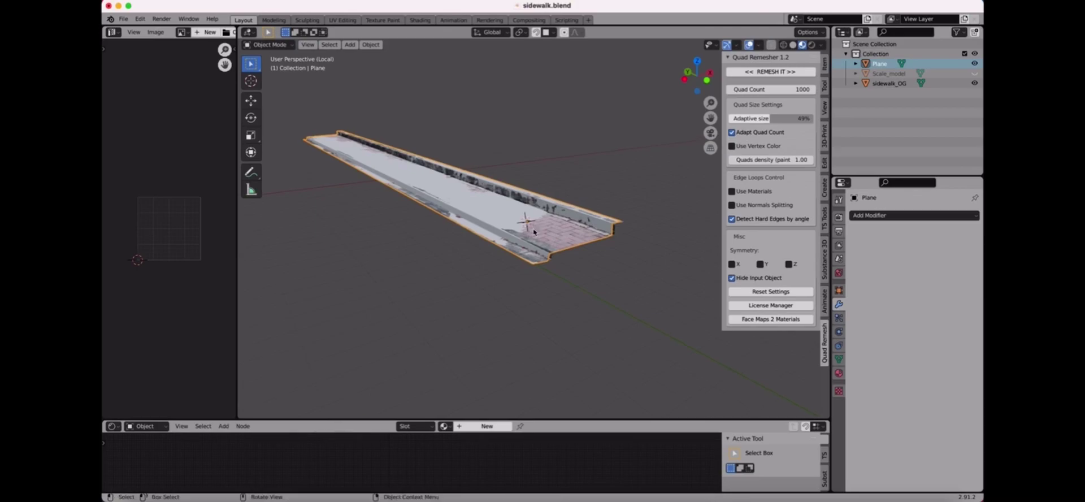
key("super+s")
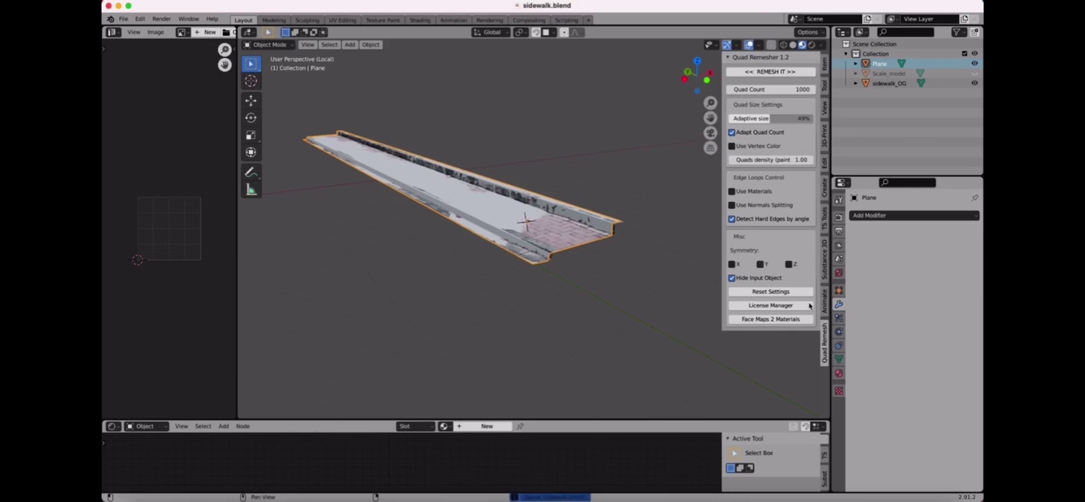
- Give the plane a new material named sidewalk_bake
left_click_drag(754, 419, 754, 316)
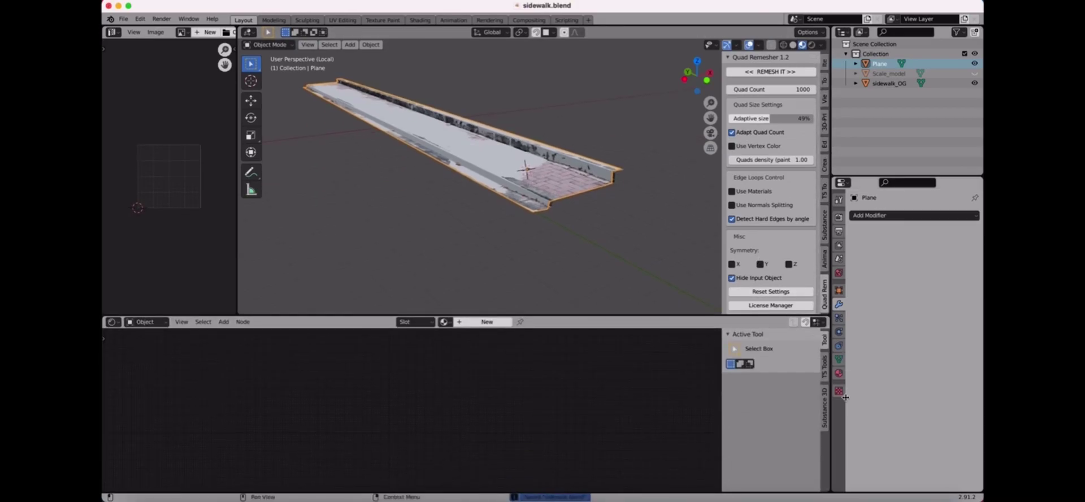
left_click(838, 372)
left_click(887, 247)
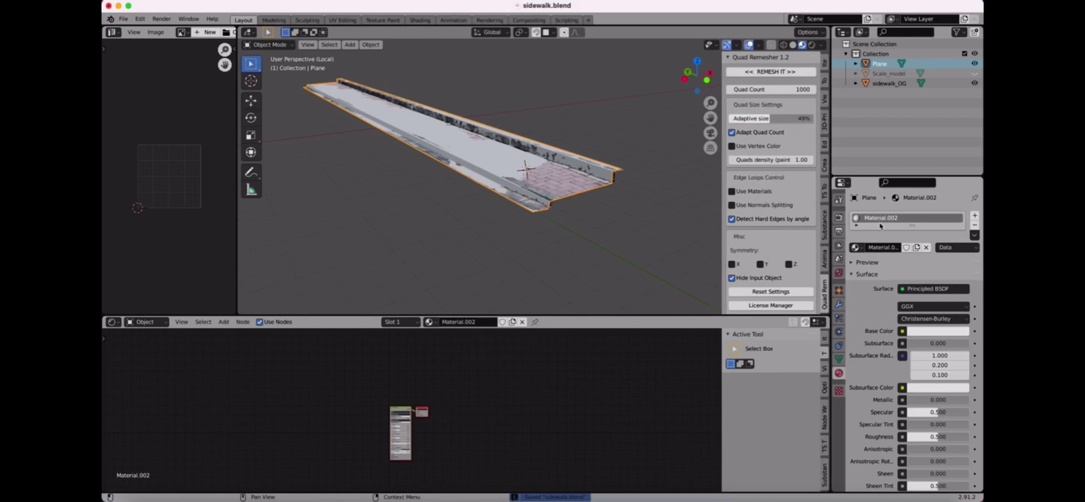
left_click(886, 249)
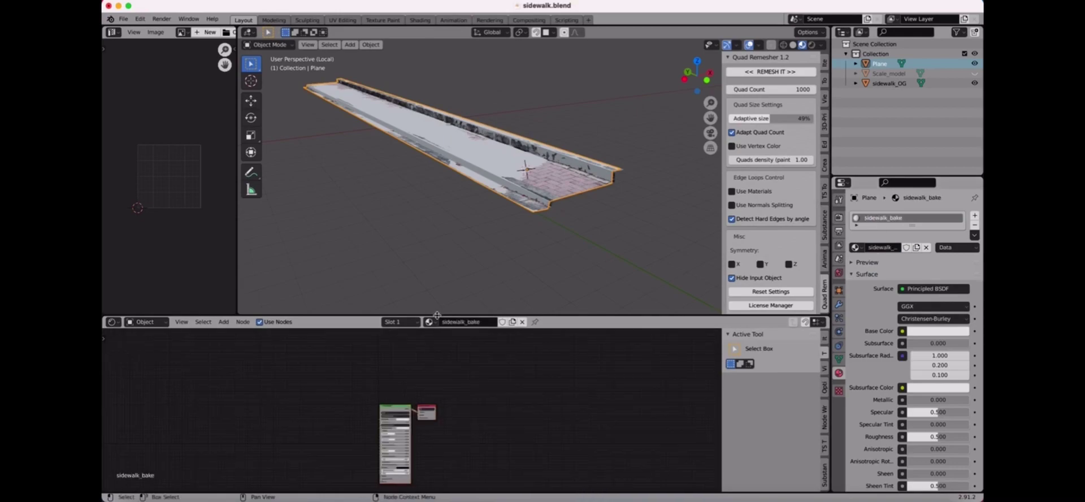
- Enlarge the node editor area and add an Image Texture node beside the Principled BSDF node
left_click_drag(455, 314, 455, 247)
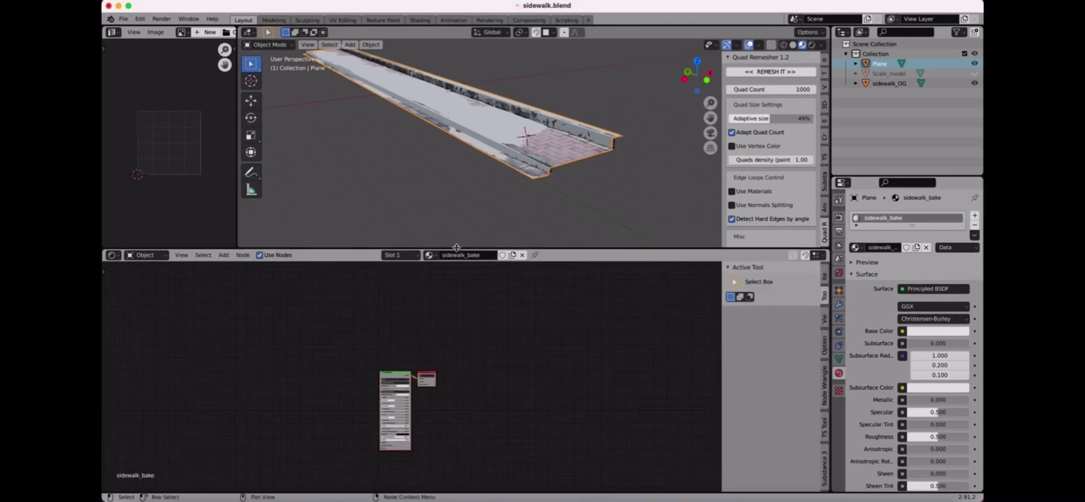
scroll(438, 324, "up", 3)
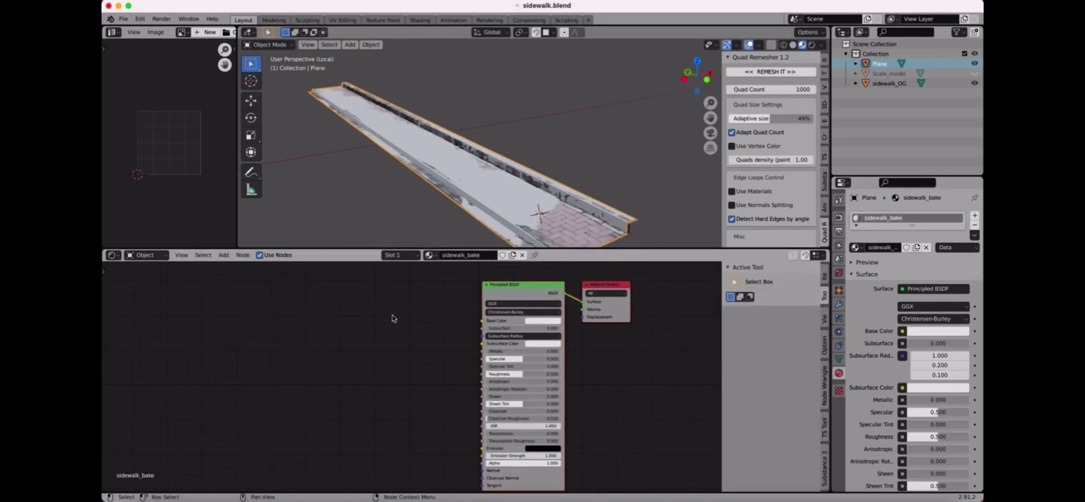
key("shift+a")
type("im")
key("Return")
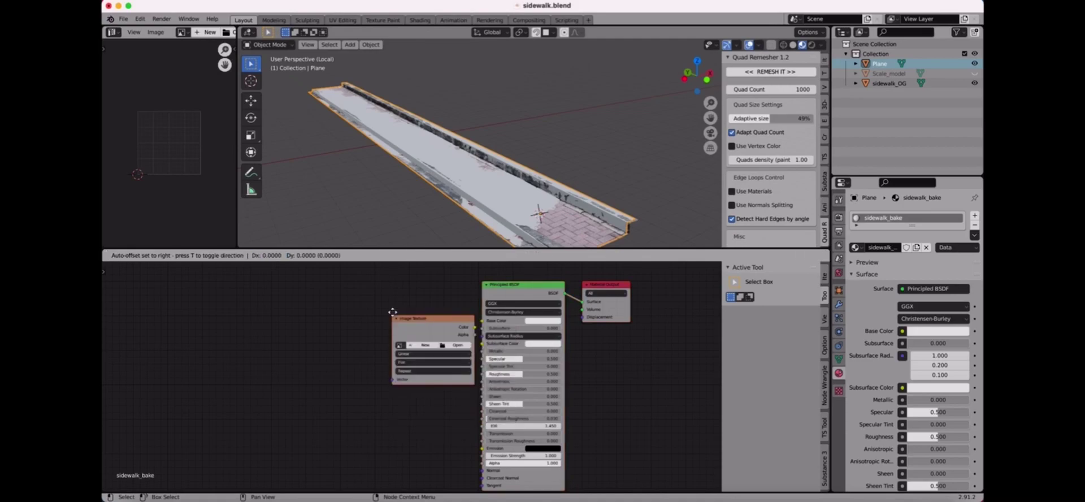
left_click(369, 337)
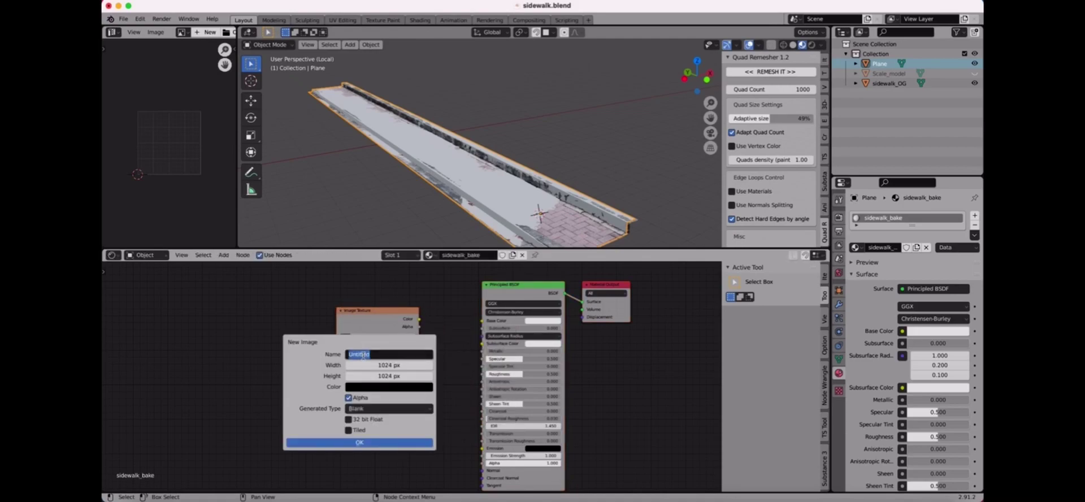
- Create a blank texture image named sidewalk_bake_4k at 4096 × 4096 px without alpha
type("sidewalk_bake_4k")
left_click(377, 365)
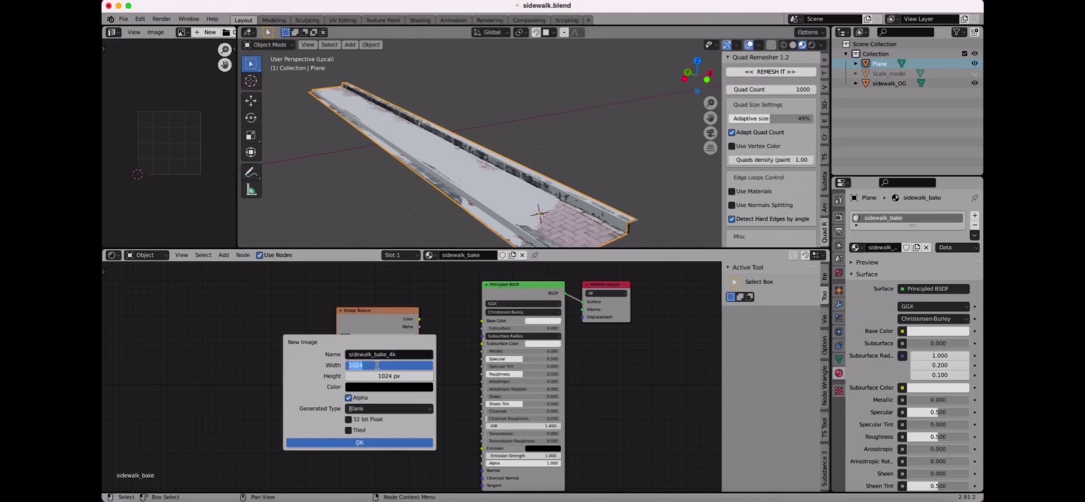
type("4096")
key("Tab")
type("4")
key("Return")
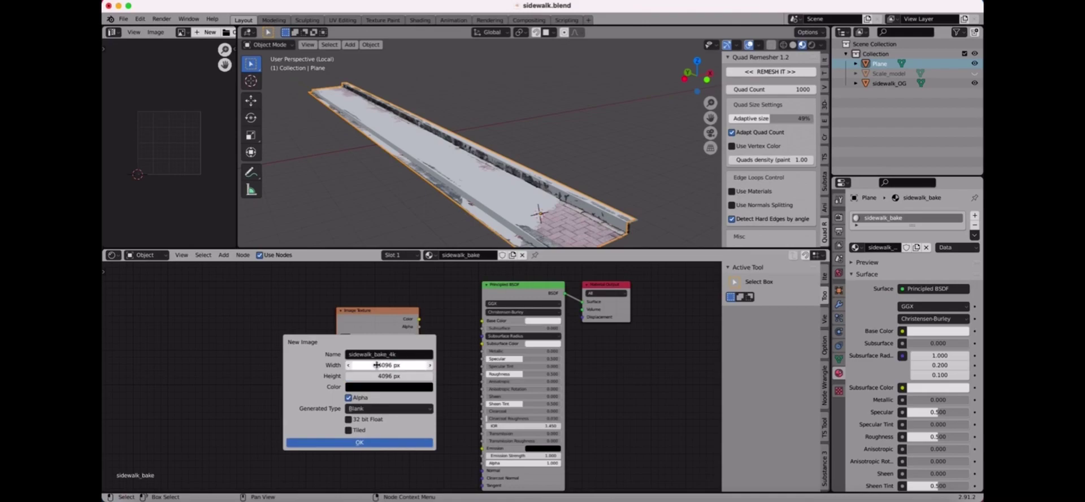
left_click(348, 397)
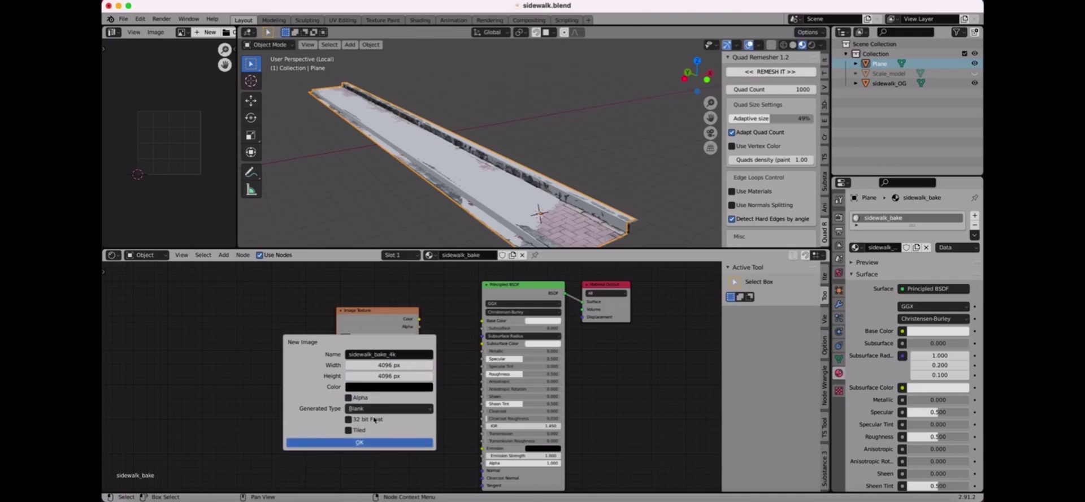
left_click(388, 443)
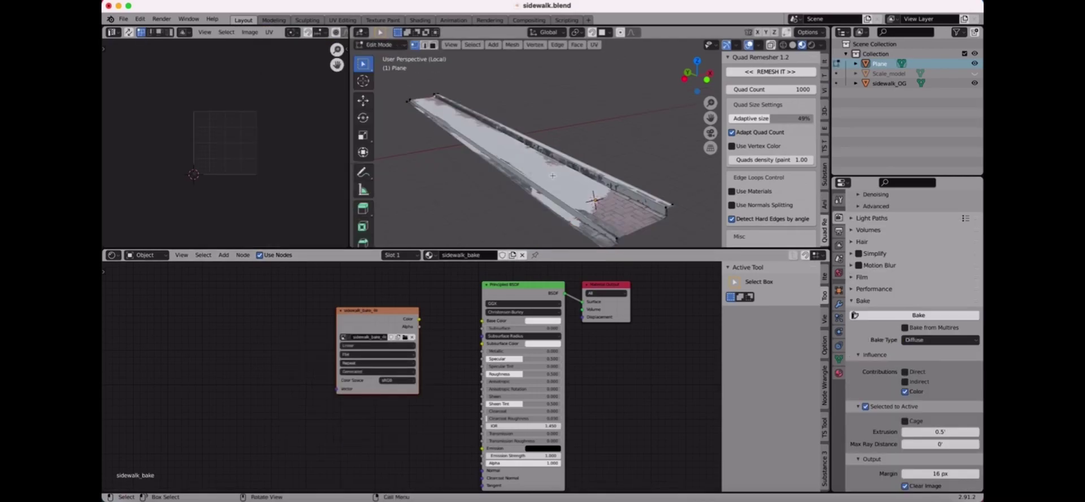
- Unwrap the entire plane mesh with Smart UV Project, using an island margin of 0.01
left_click(855, 315)
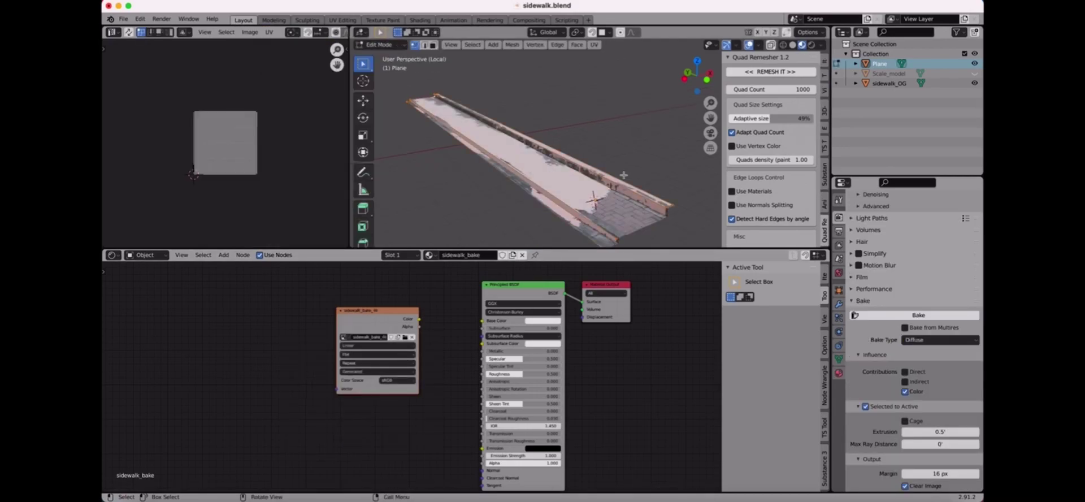
key("u")
left_click(609, 221)
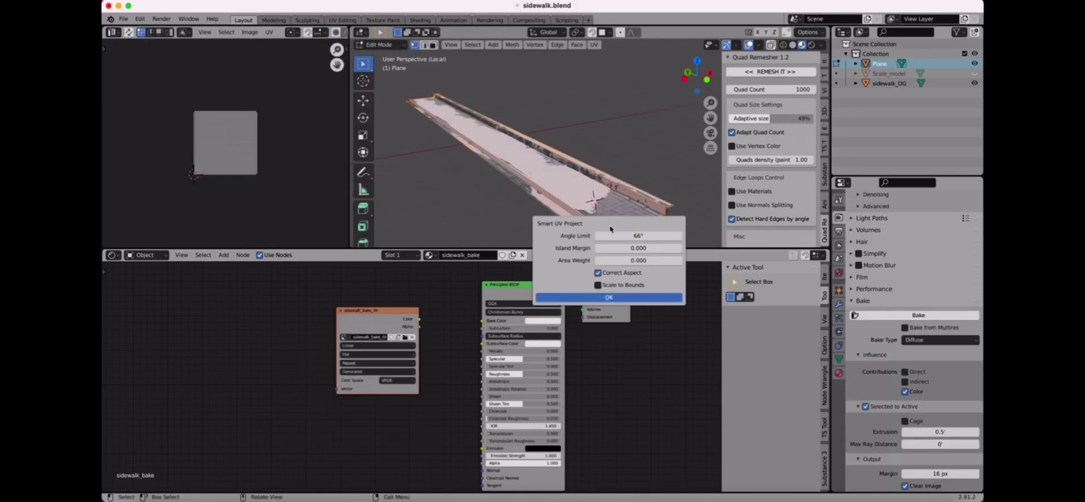
left_click(674, 248)
type("0.01")
key("Return")
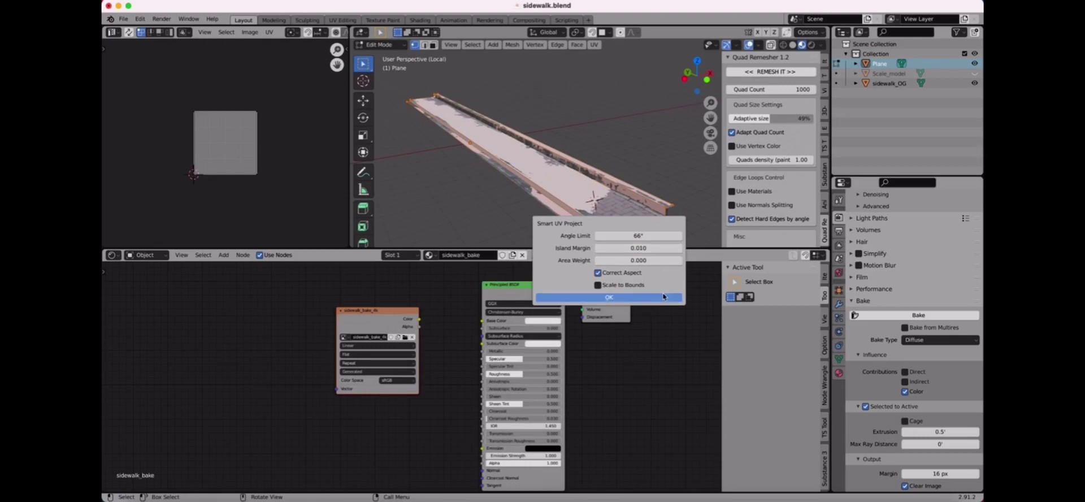
left_click(609, 297)
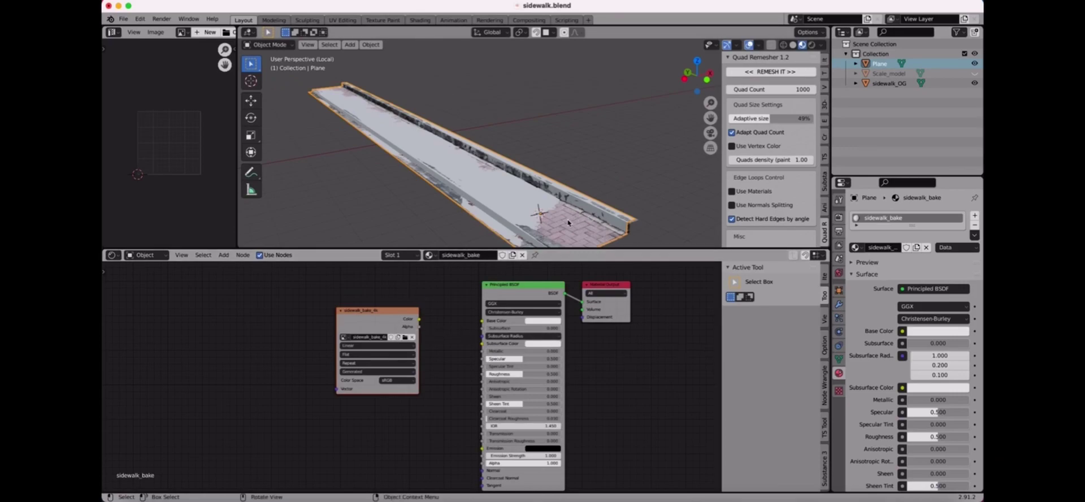
- Set the Cycles render sampling to 10 samples
left_click(839, 217)
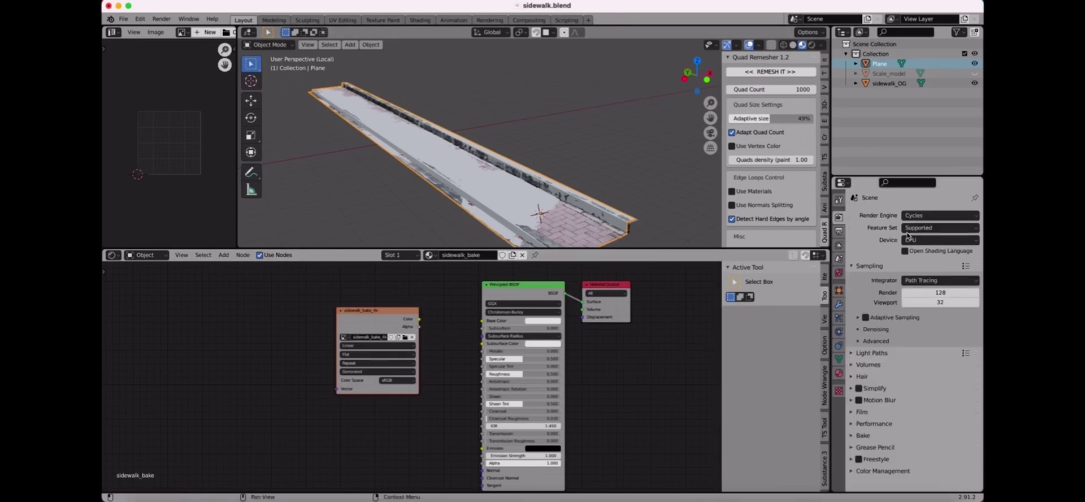
left_click(940, 292)
type("10")
key("Return")
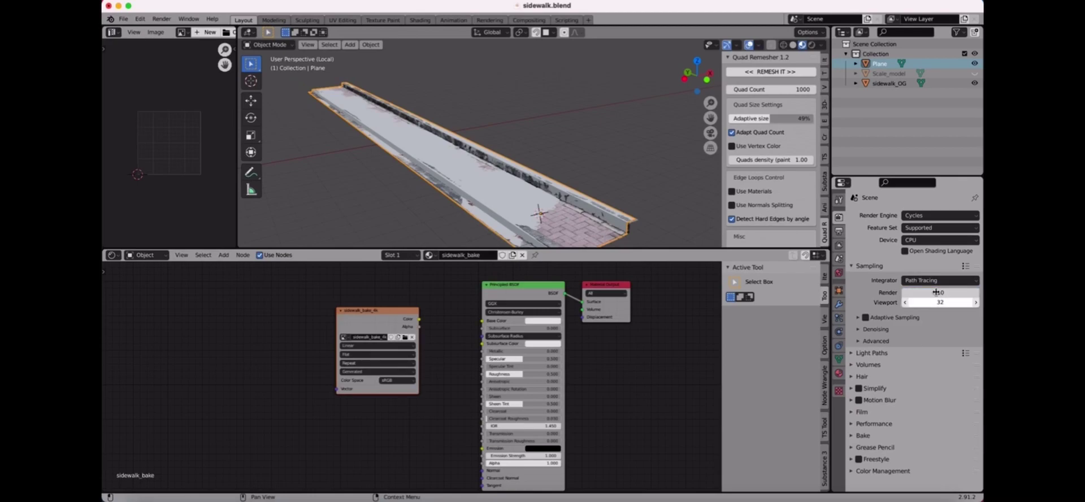
- Set the render tile size to 512 px in the Cycles performance settings
left_click(853, 424)
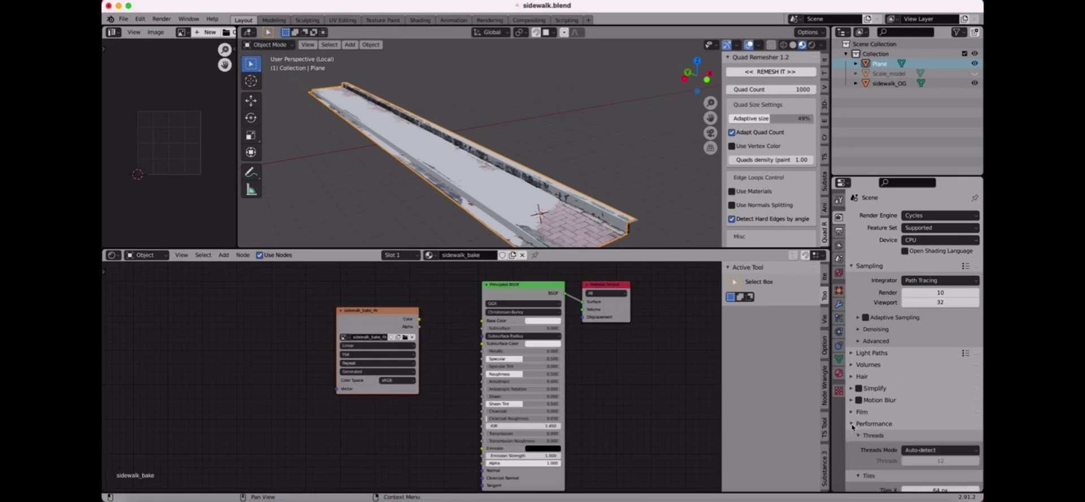
scroll(894, 436, "down", 6)
left_click(931, 328)
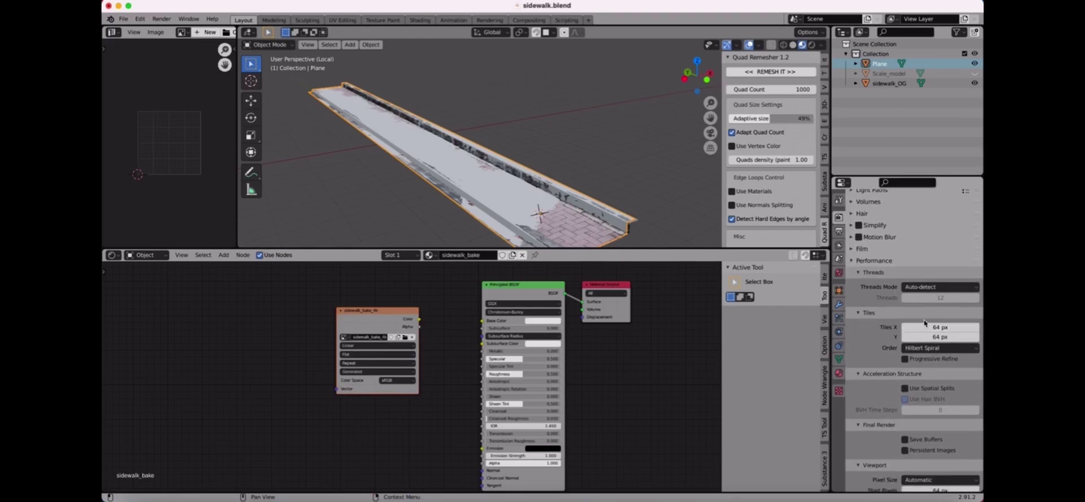
type("512")
key("Tab")
type("5")
key("Return")
scroll(854, 265, "up", 6)
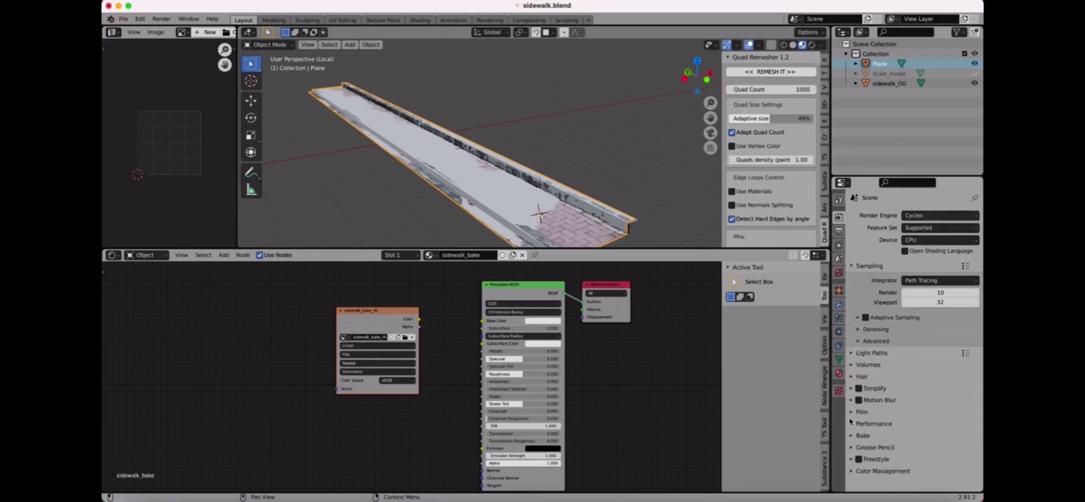
- Set the bake type to Diffuse with only the Color contribution enabled
left_click(861, 435)
scroll(870, 395, "down", 6)
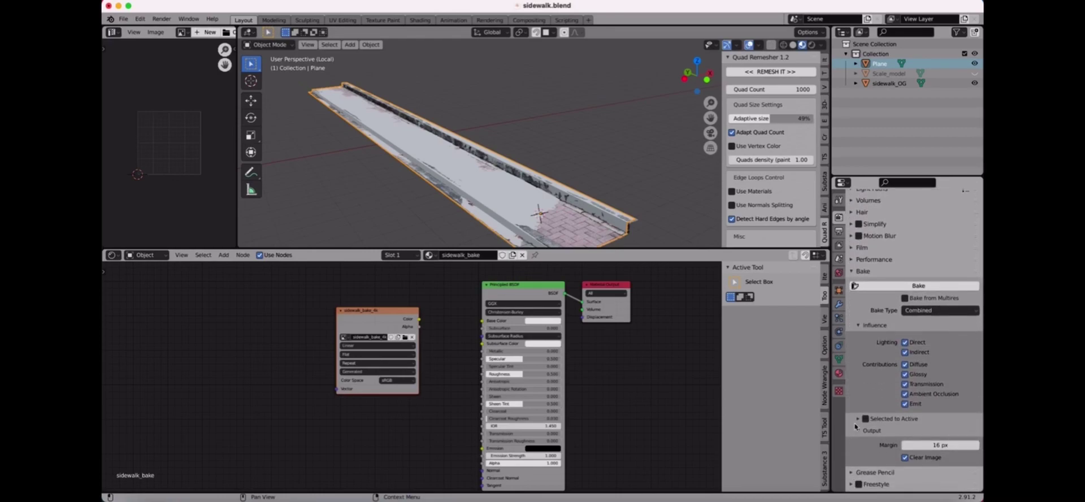
left_click(911, 311)
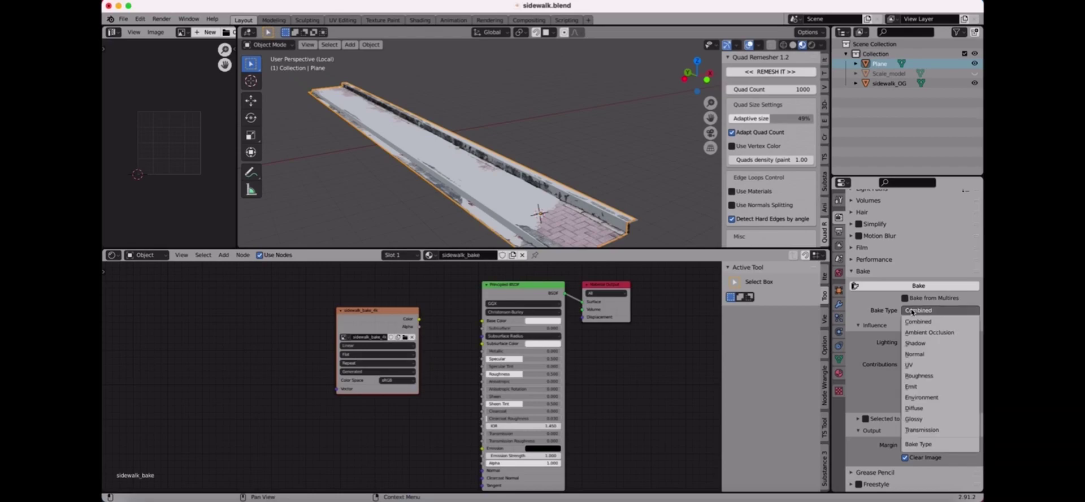
left_click(918, 408)
left_click(905, 384)
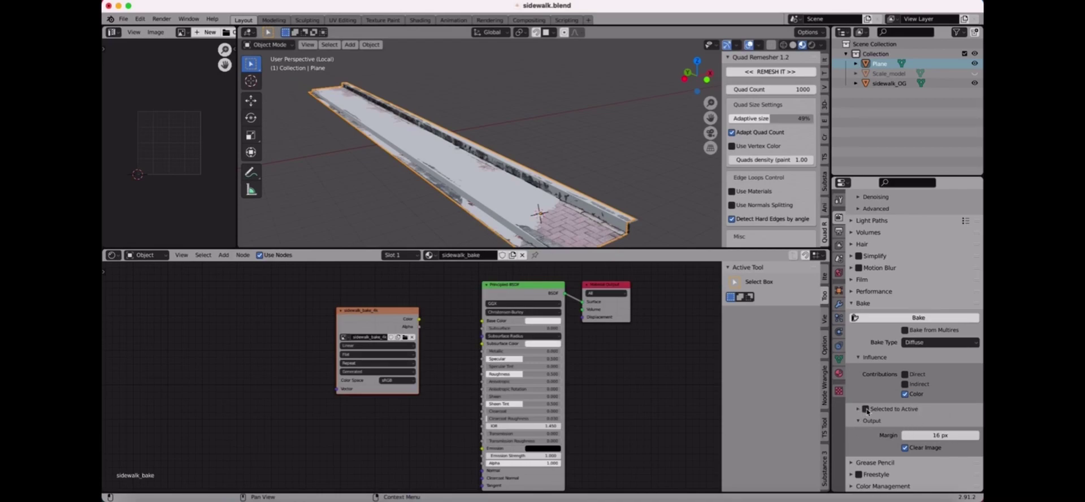
- Select the sidewalk_OG scan and add the low-poly plane to the selection as the active object
left_click(555, 215)
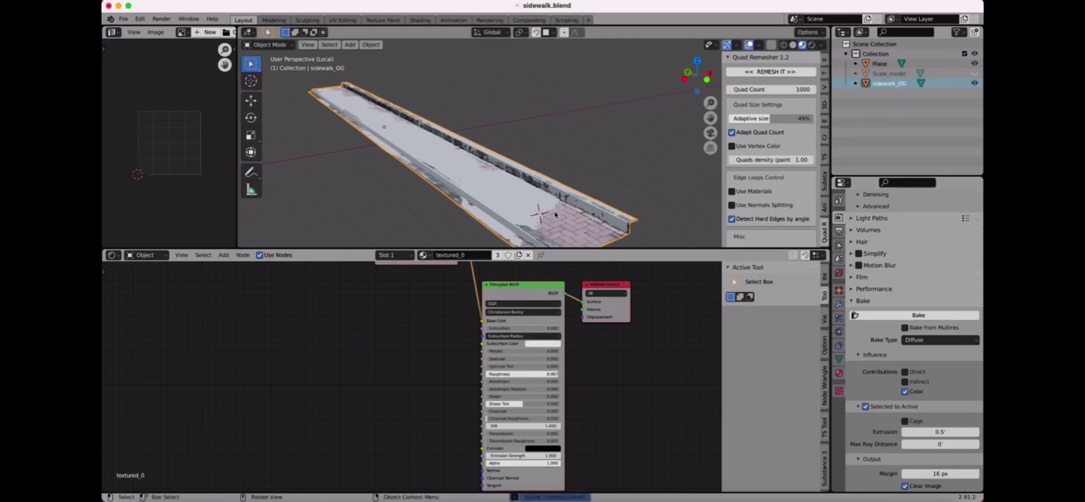
left_click(533, 207, "shift")
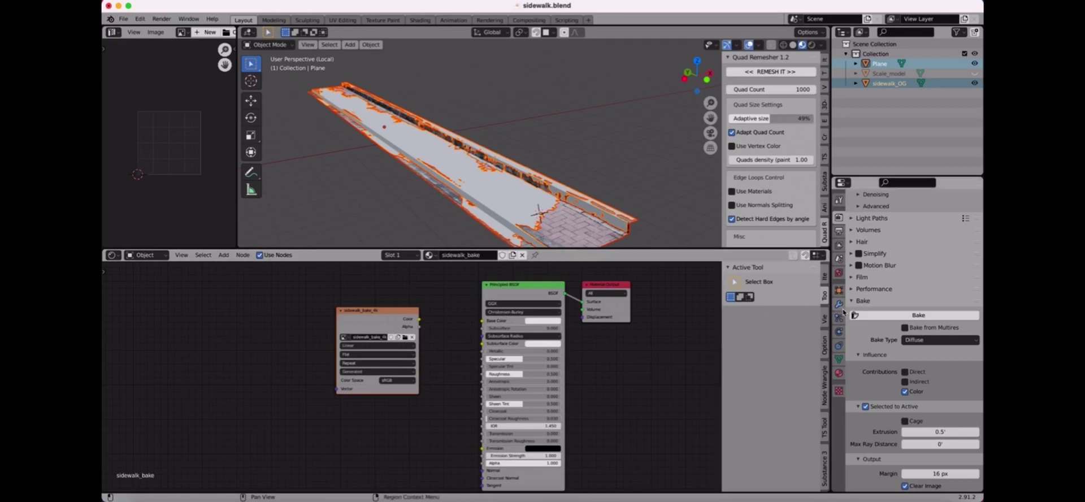
left_click(592, 147)
left_click(536, 235)
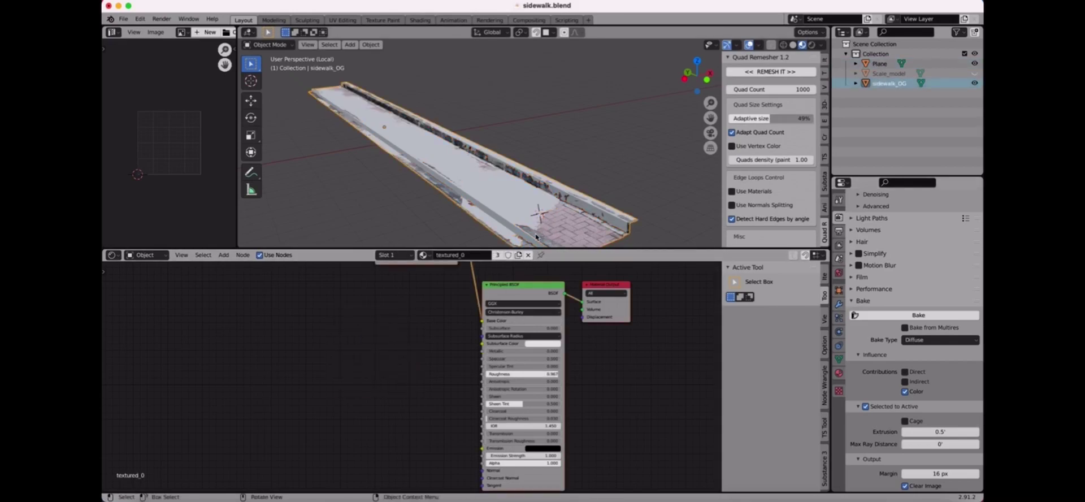
left_click(533, 218, "shift")
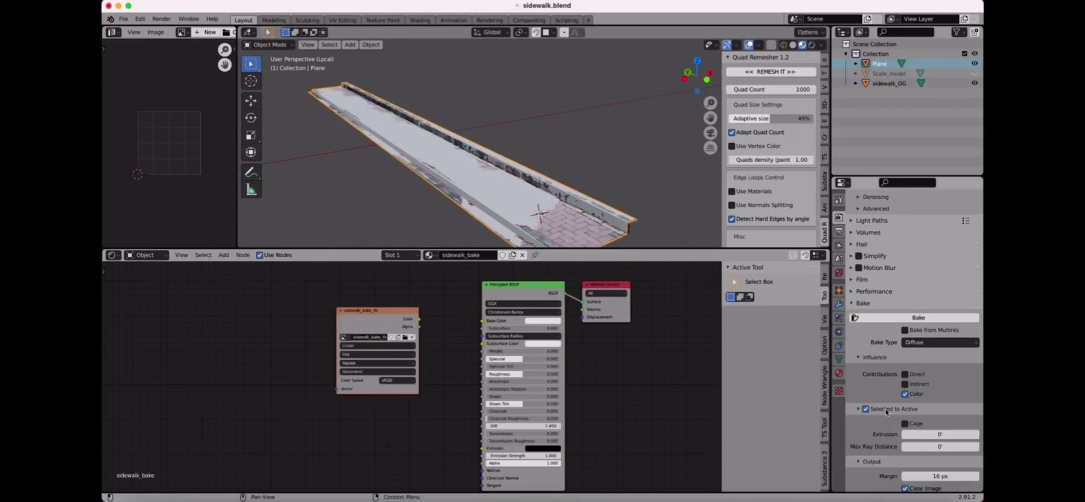
- Use Selected to Active baking with an extrusion of 0.5'
double_click(931, 433)
type(".5")
key("Return")
scroll(925, 381, "down", 2)
scroll(926, 382, "down", 3)
scroll(927, 384, "up", 3)
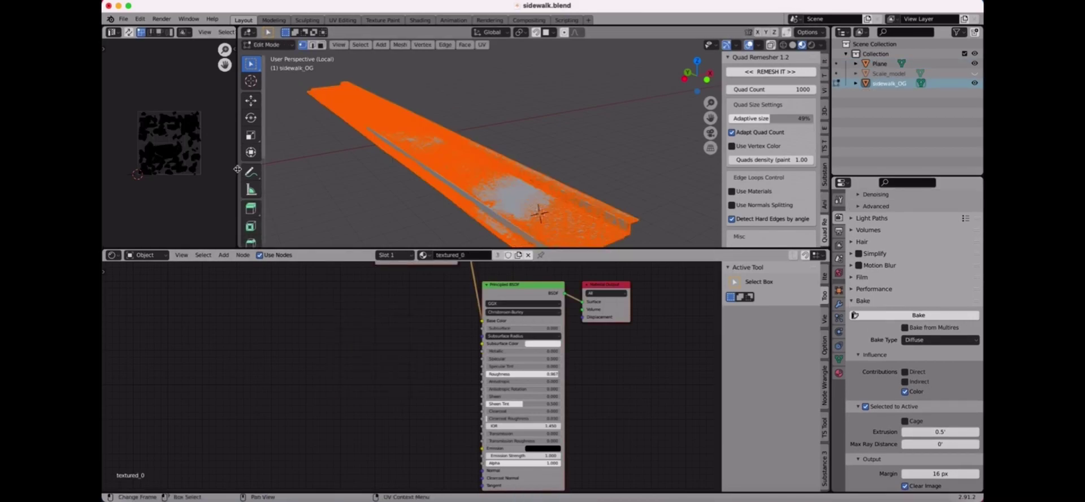
- Widen the image editor and bake from sidewalk_OG onto the plane, selecting the scan first and the plane as active
left_click_drag(236, 169, 349, 167)
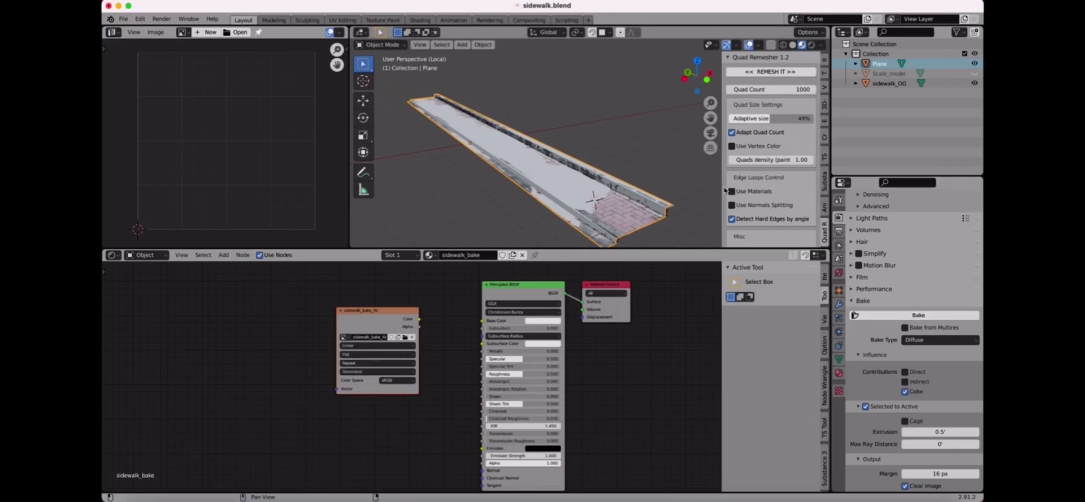
left_click(884, 82)
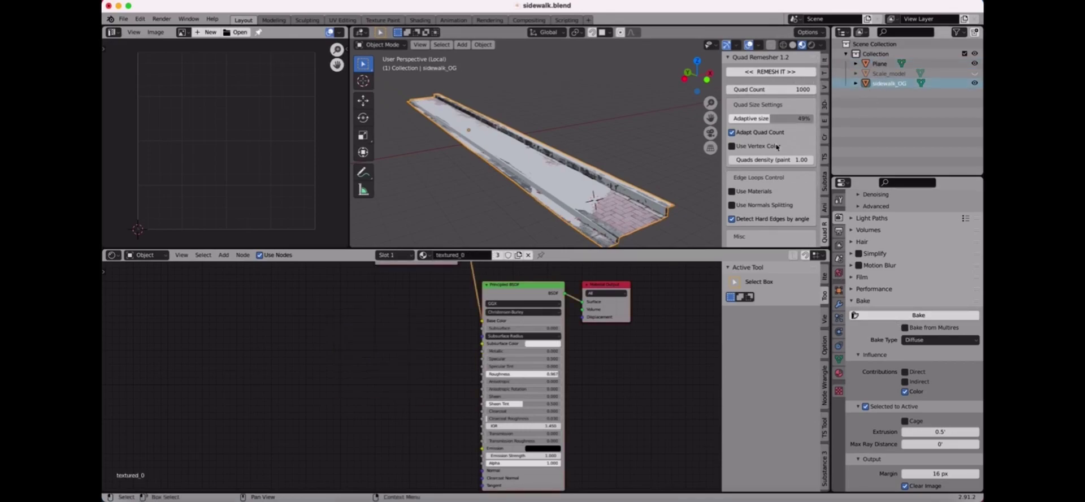
left_click(562, 175, "shift")
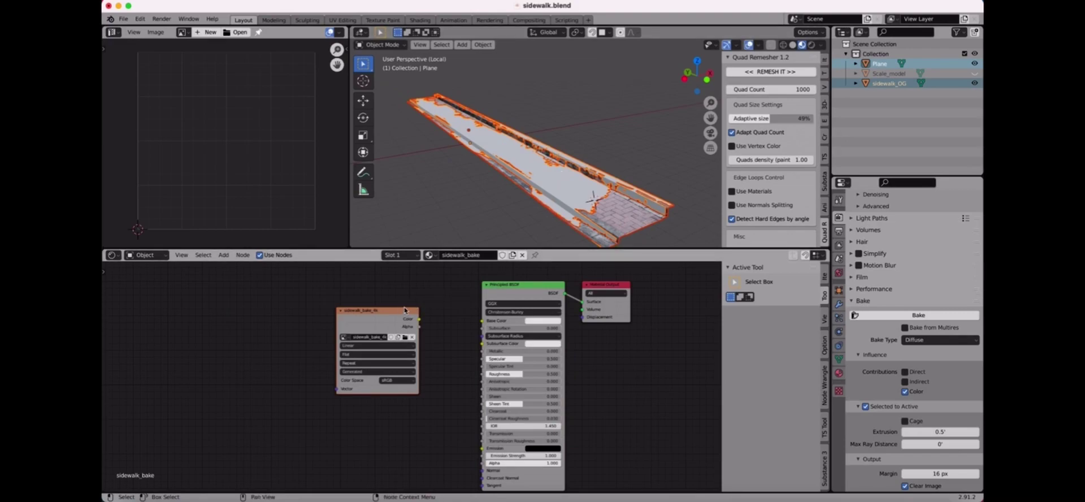
left_click(935, 316)
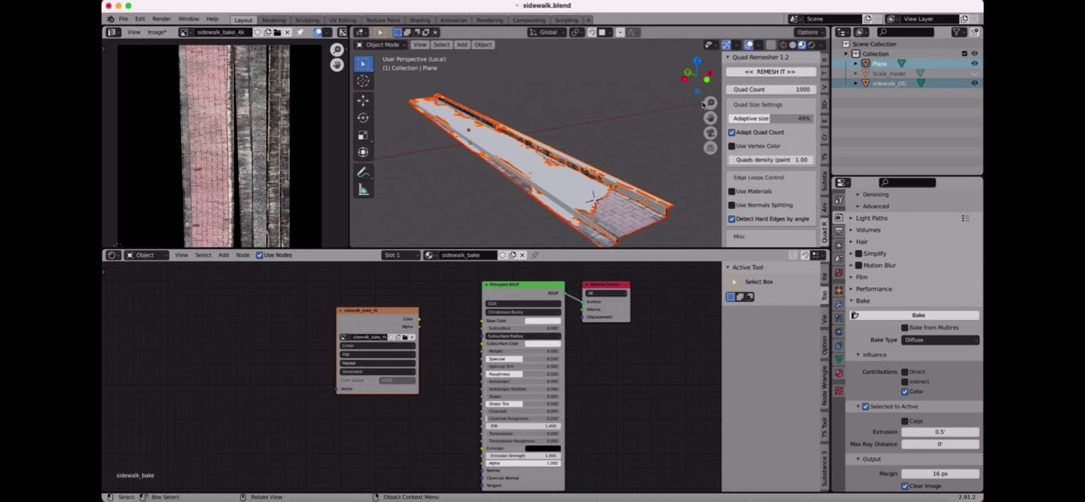
- Hide sidewalk_OG and connect the baked image's Color output to the Base Color of the Principled BSDF to check the plane up close
left_click(974, 83)
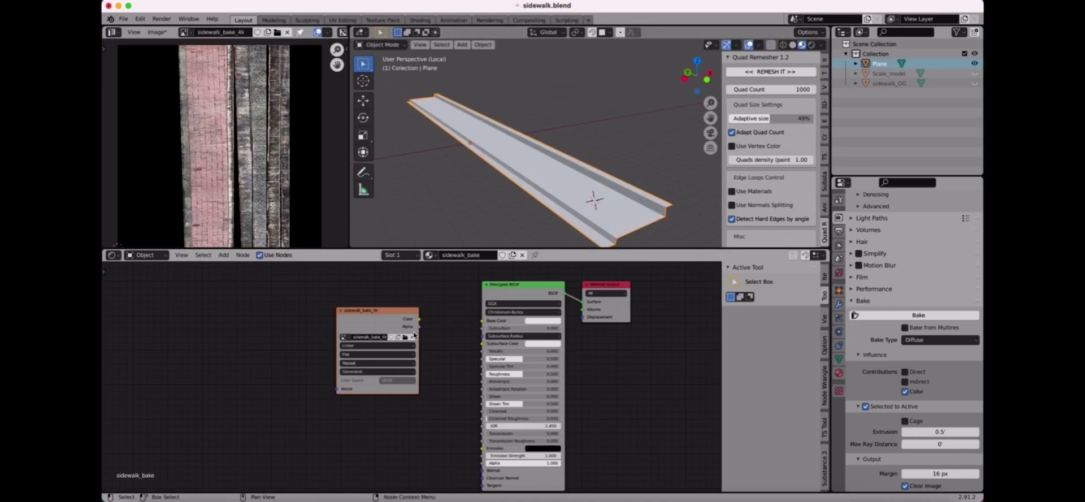
left_click_drag(419, 319, 482, 320)
key("shift+grave")
key("w")
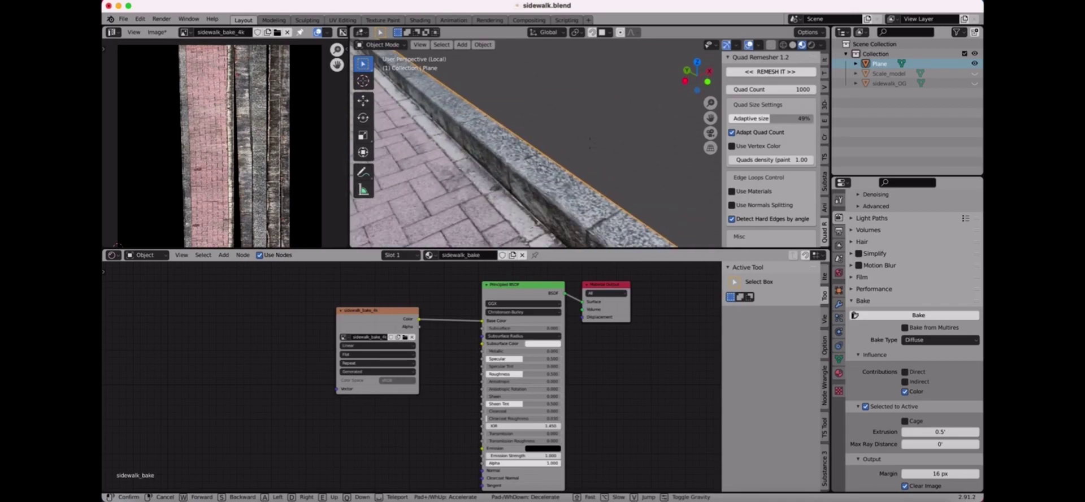
key("s")
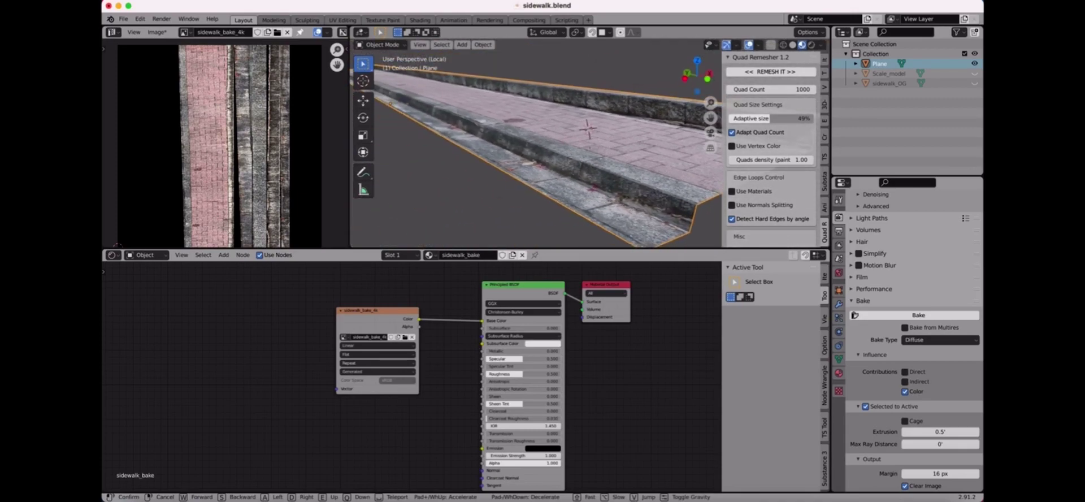
key("Return")
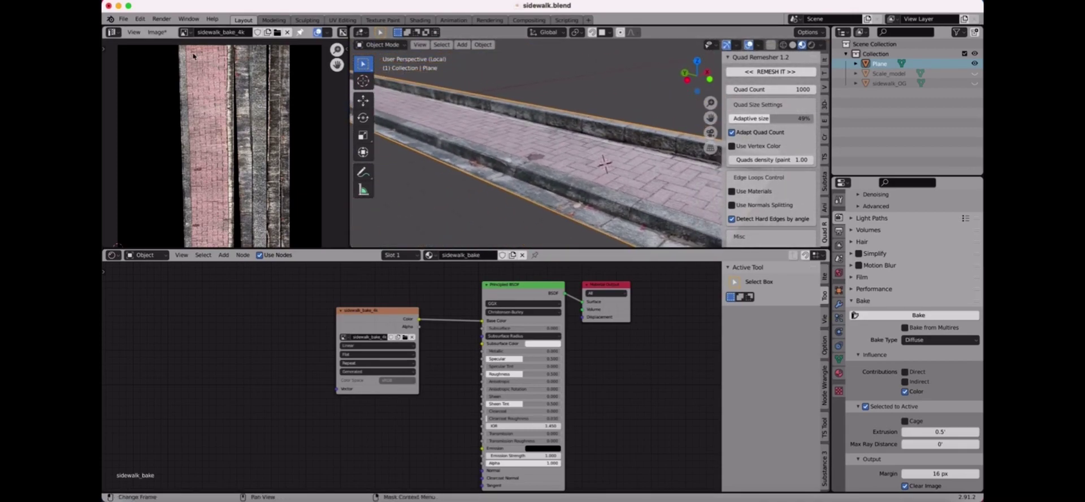
- Save the baked texture as a JPEG file named sidewalk_bake_4k.jpg
left_click(156, 32)
left_click(166, 111)
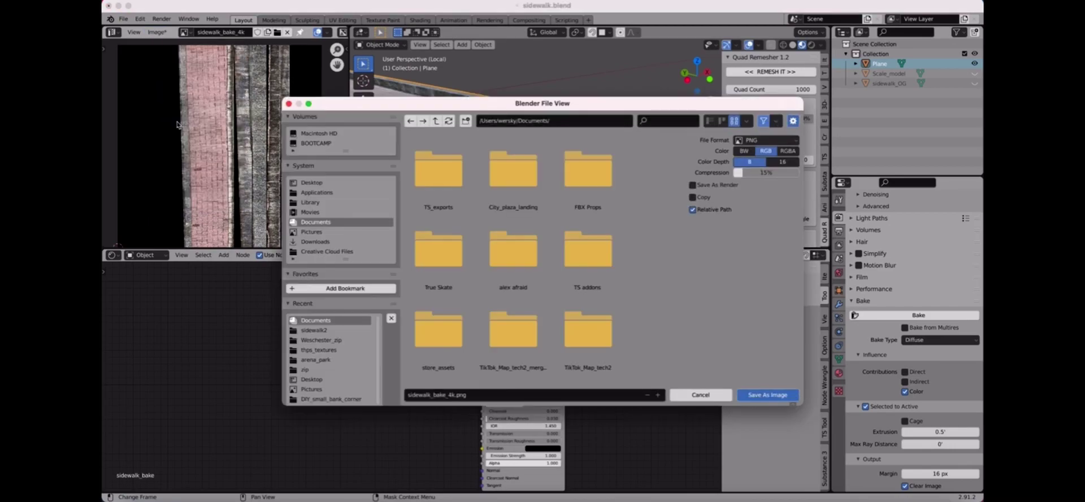
left_click(789, 141)
left_click(683, 200)
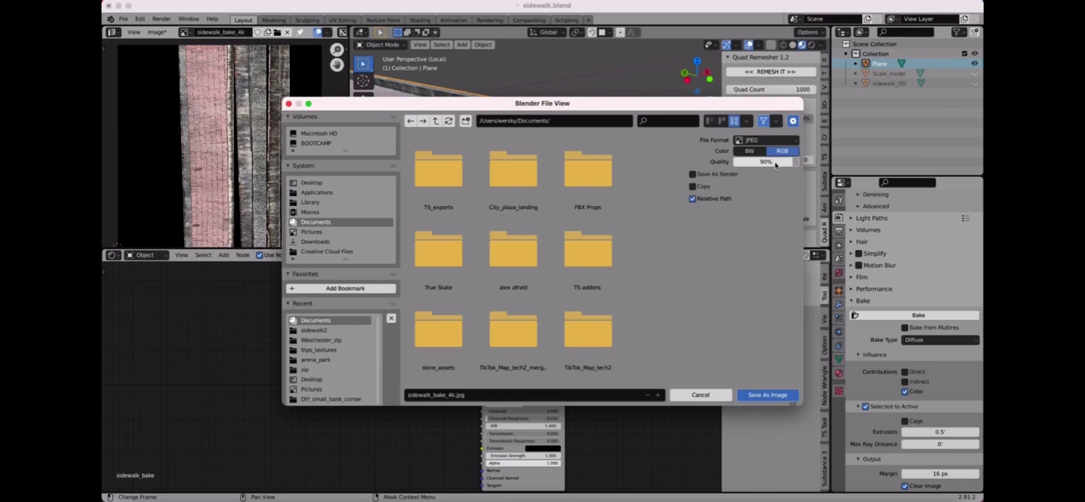
left_click(768, 395)
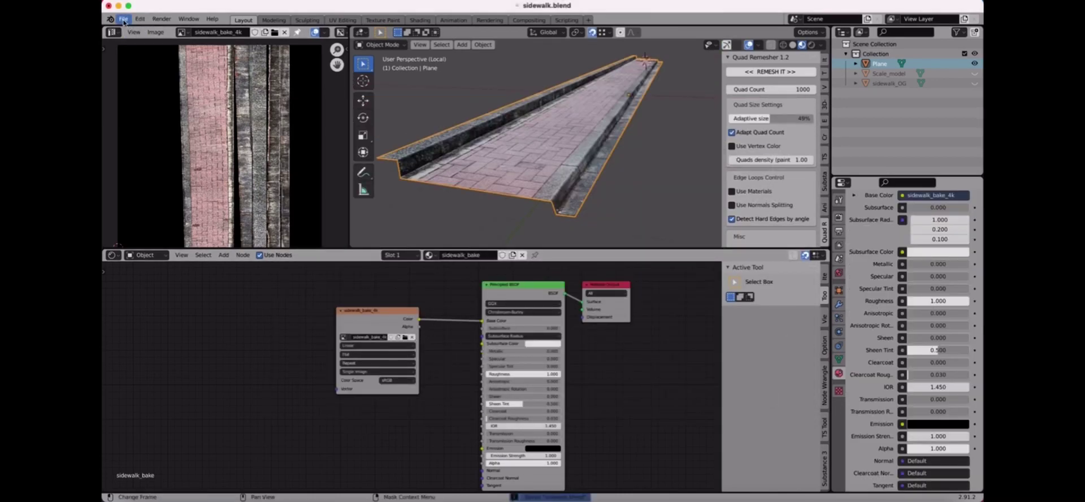
- Export only the selected plane to the Desktop as sidewalk.fbx, with Path Mode Copy, embedded textures, custom properties, and object types Mesh and Other
left_click(122, 19)
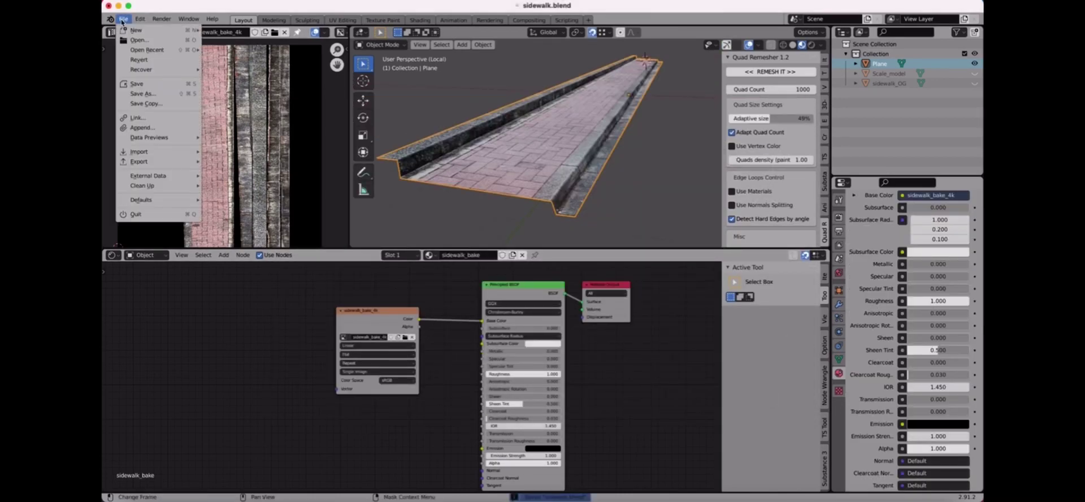
mouse_move(175, 161)
left_click(243, 221)
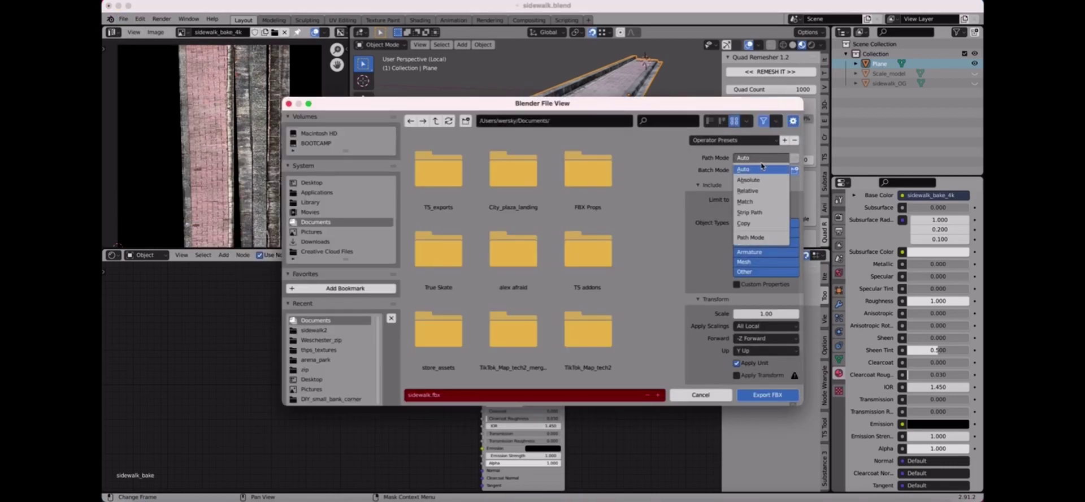
left_click(753, 223)
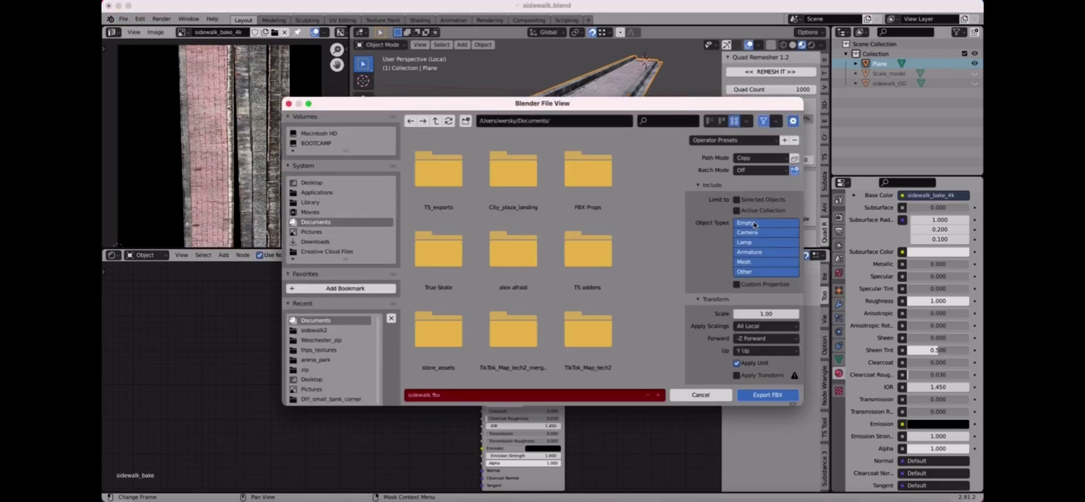
left_click(794, 157)
left_click(750, 261)
left_click(751, 272, "shift")
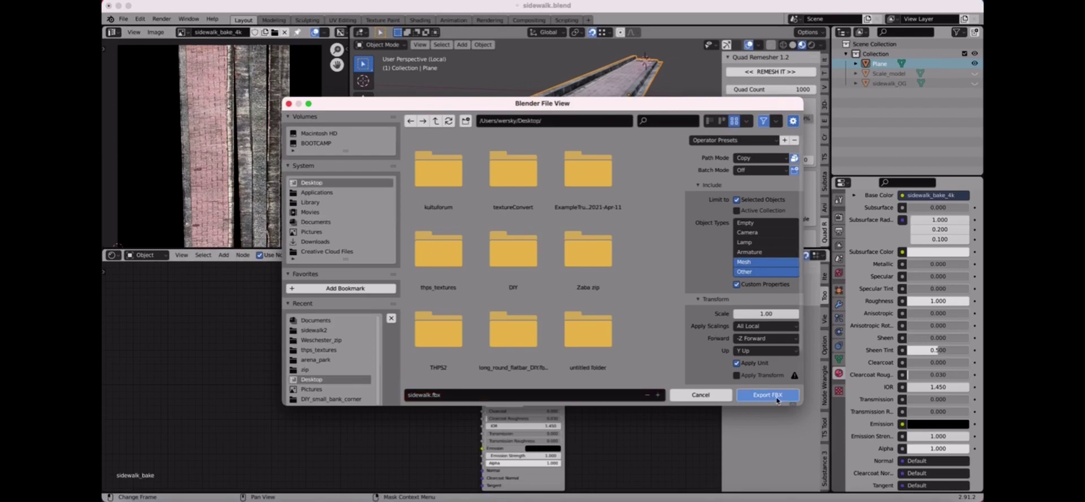
left_click(767, 394)
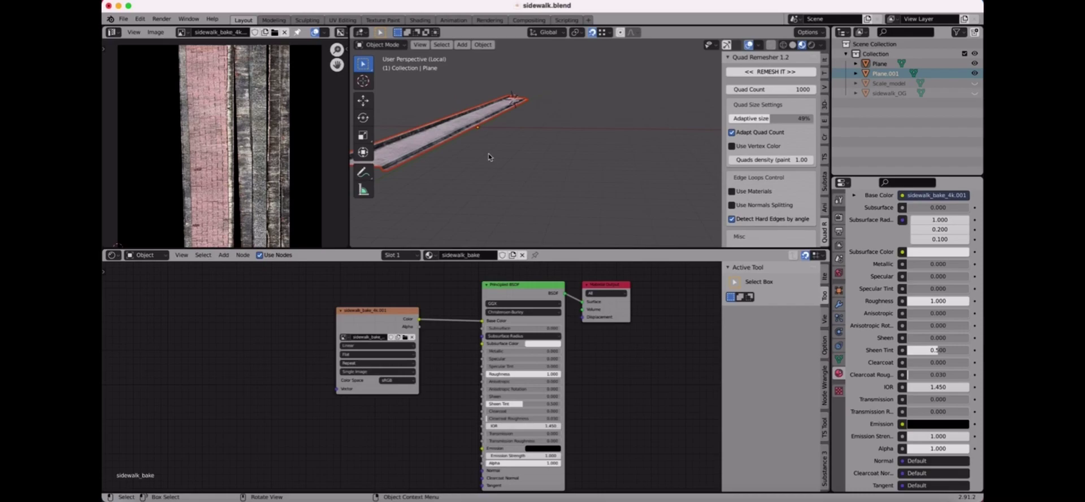
- Move the Plane.001 copy about -7.7' along the X axis, beside the original sidewalk
key("g")
key("x")
left_click(541, 176)
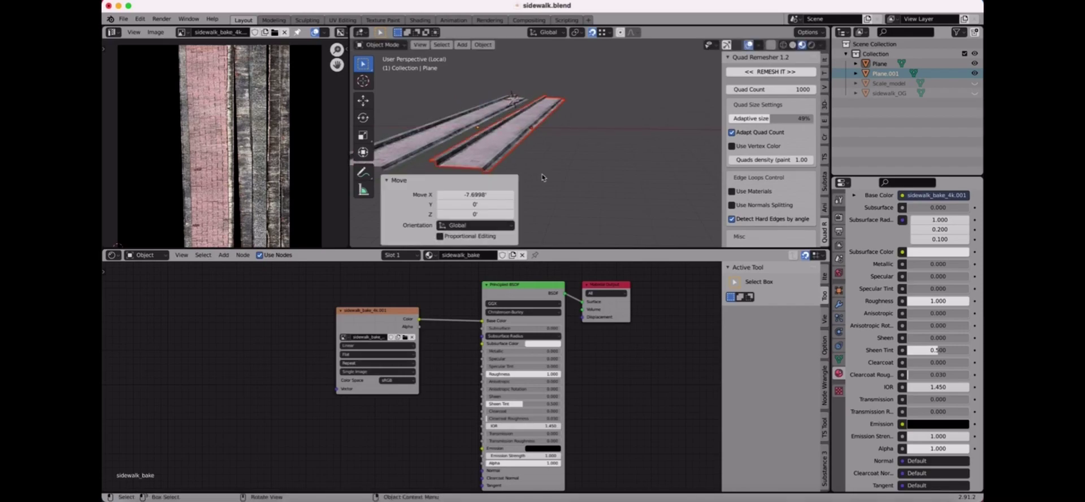
- Move the Plane.002 copy about 0.54' along the X axis to line it up with the adjoining sidewalk section
middle_click_drag(542, 177, 667, 212, "shift")
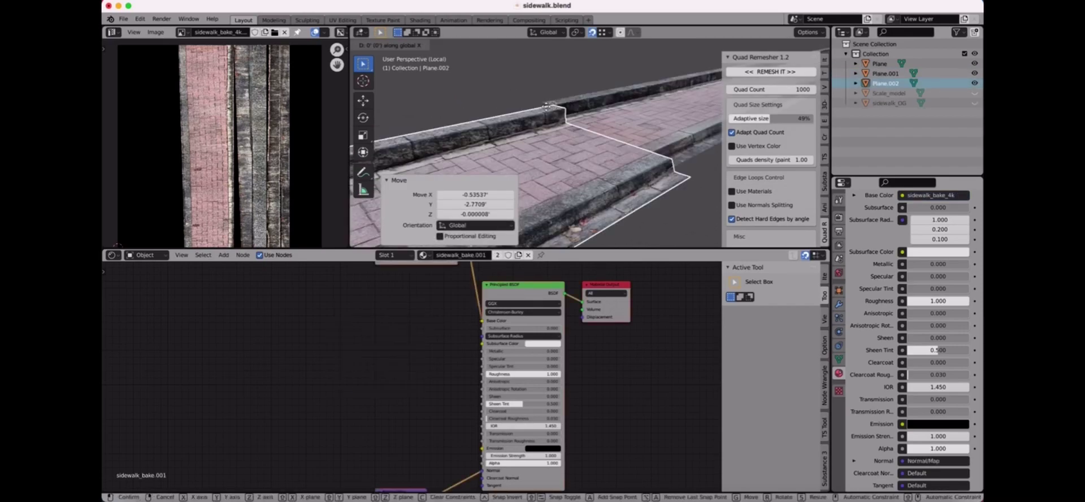
key("x")
left_click(552, 108)
key("shift+grave")
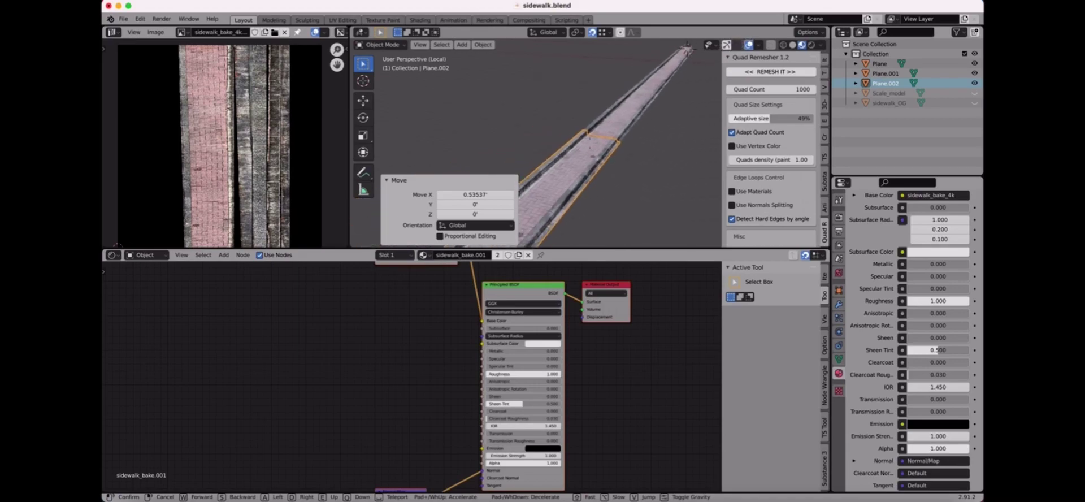